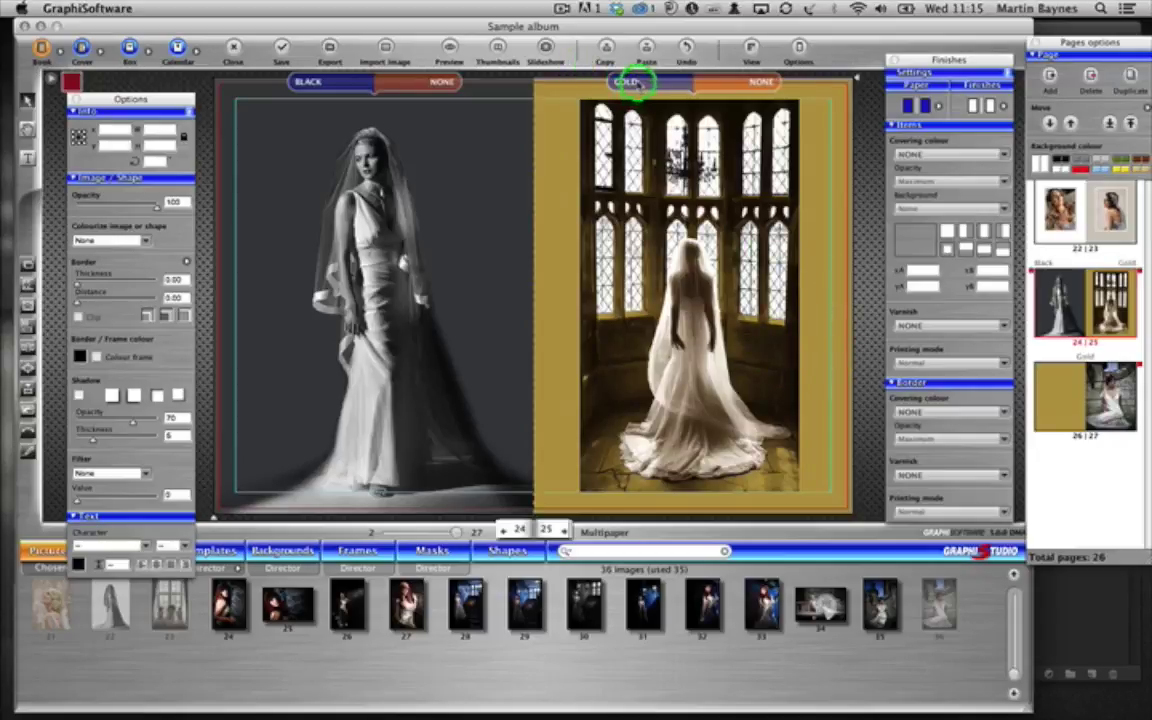
Change the right page's paper to Beige, trying Silver first
{"action": "left_click", "coordinate": [636, 82]}
{"action": "left_click", "coordinate": [676, 392]}
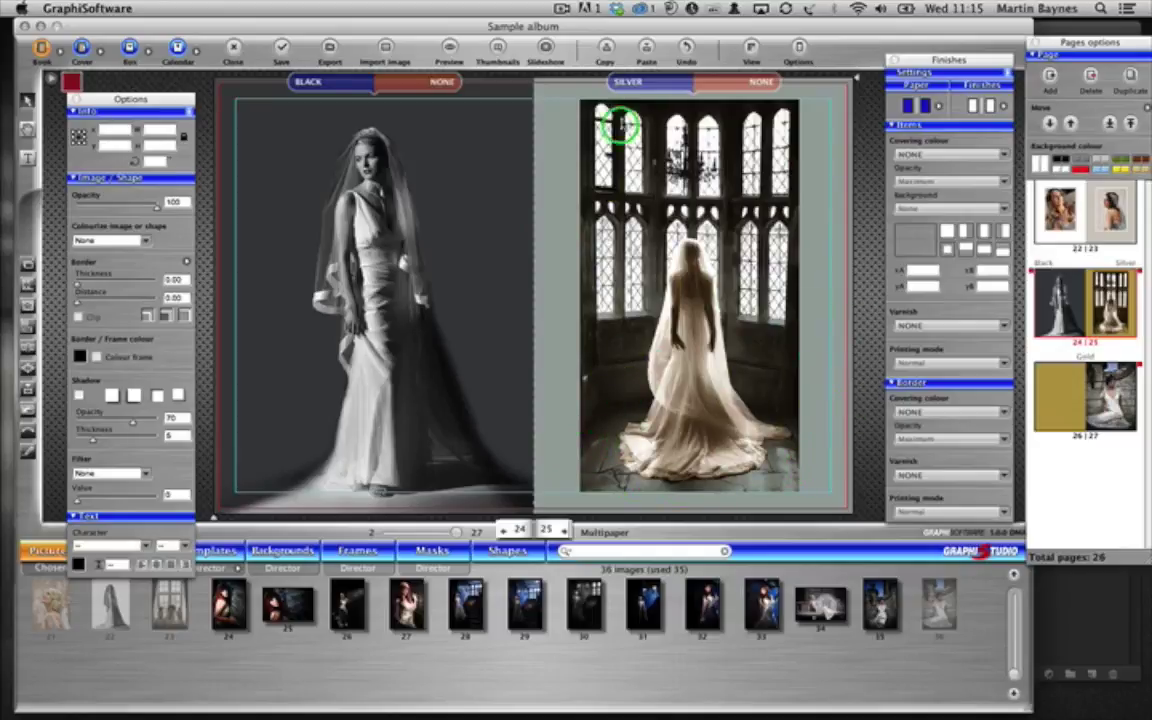
{"action": "left_click", "coordinate": [636, 86]}
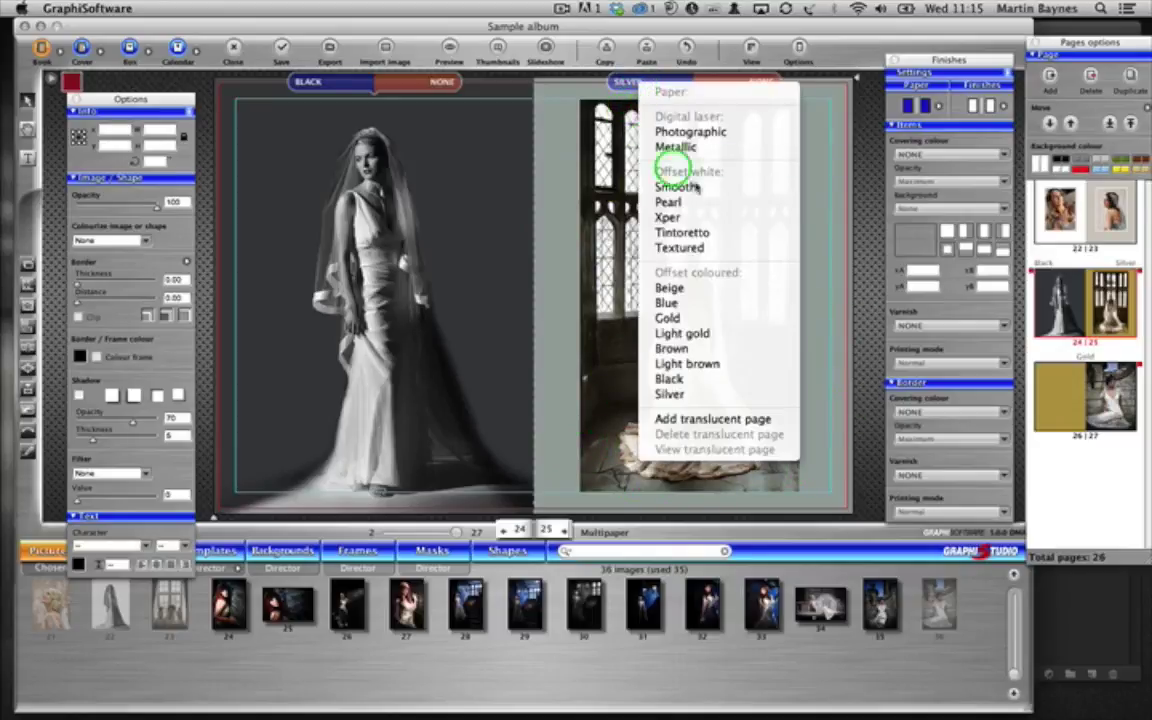
{"action": "left_click", "coordinate": [700, 290]}
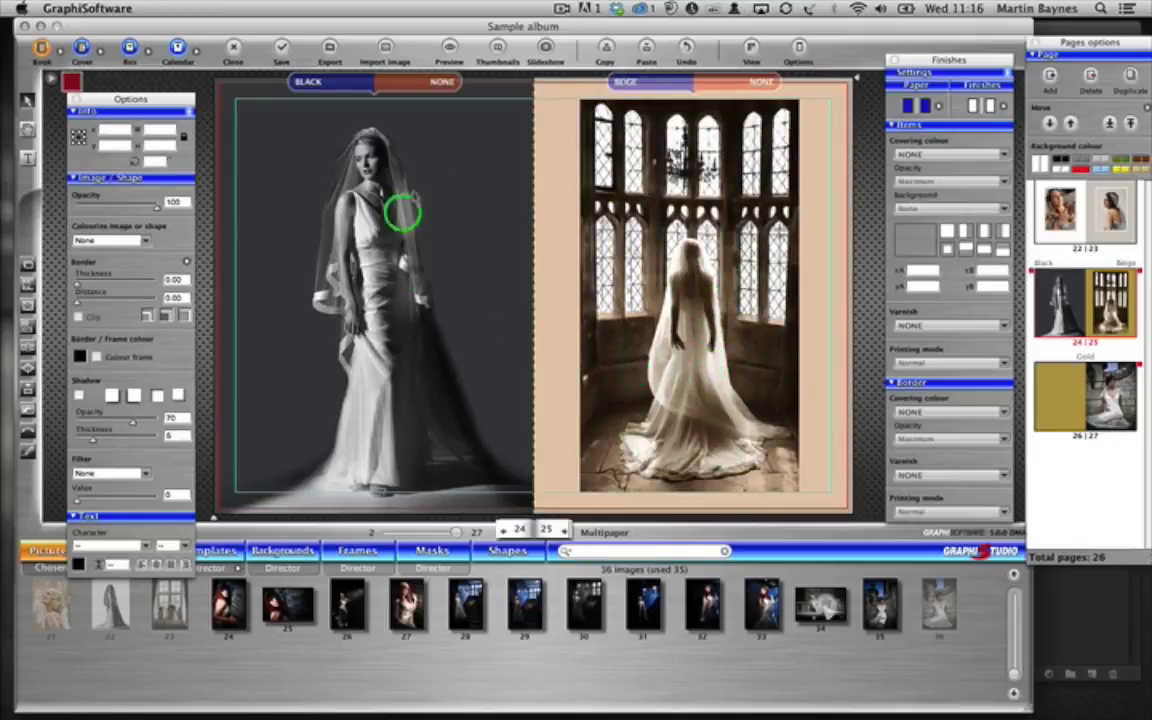
Set the left page's paper to Light gold
{"action": "left_click", "coordinate": [395, 118]}
{"action": "left_click", "coordinate": [308, 82]}
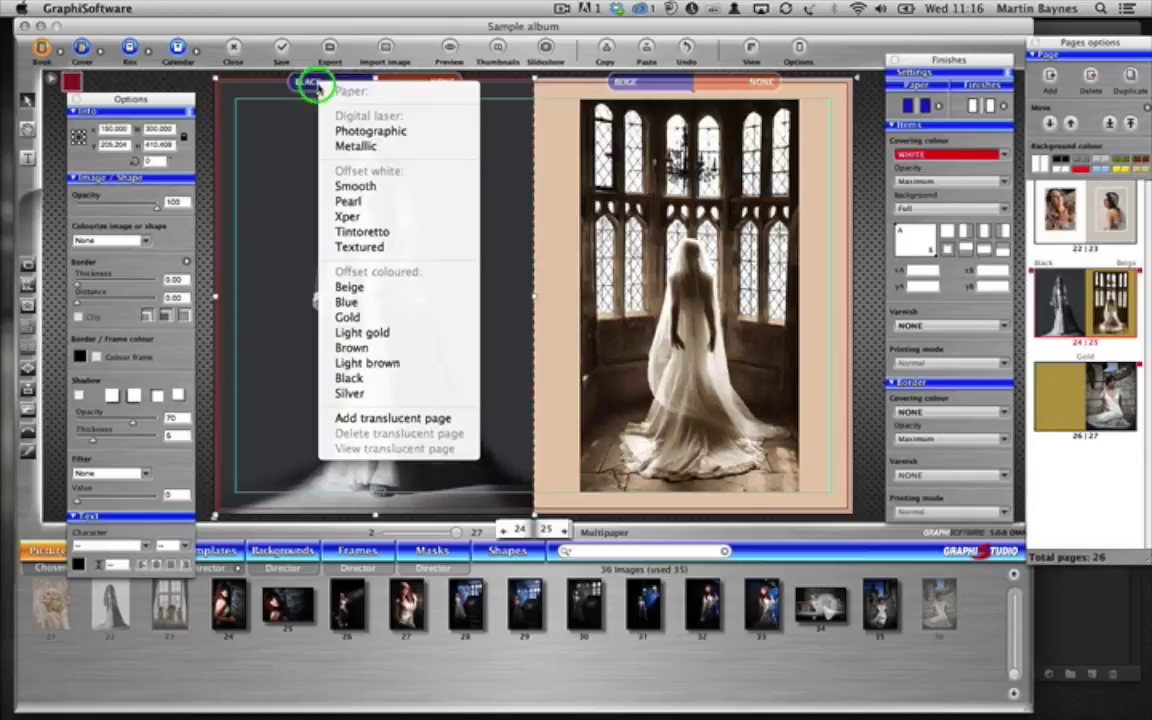
{"action": "left_click", "coordinate": [408, 334]}
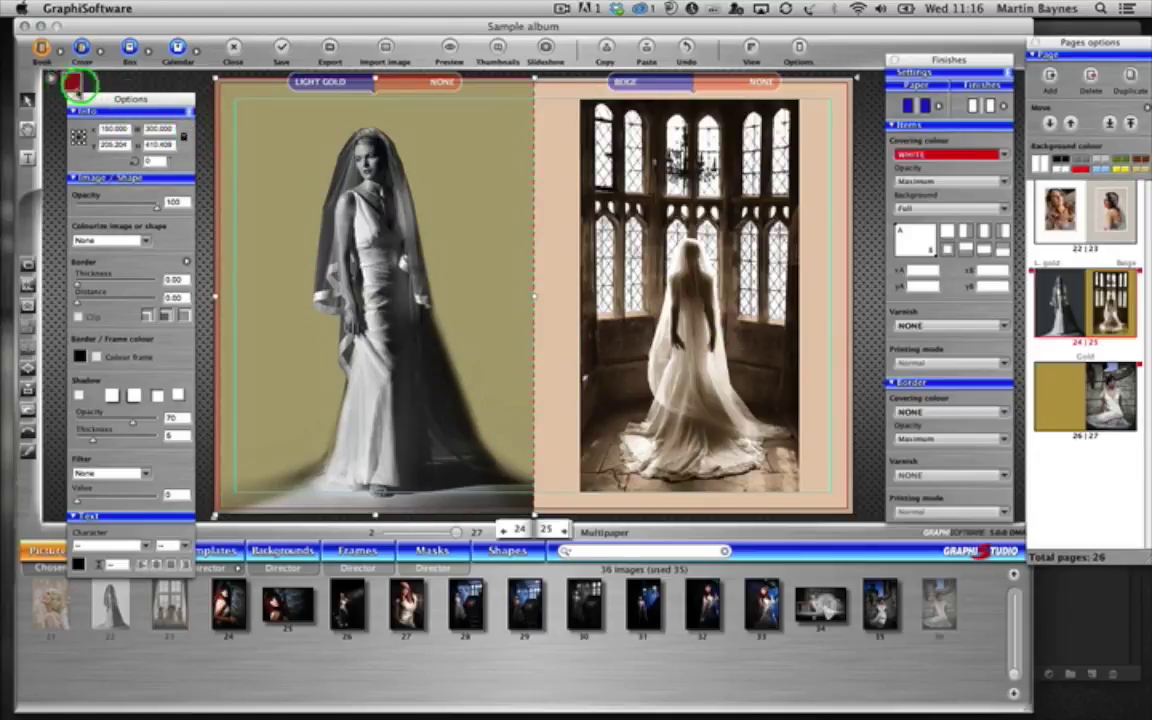
Toggle the Covering preview on and off, then go to spread 26|27
{"action": "left_click", "coordinate": [75, 82]}
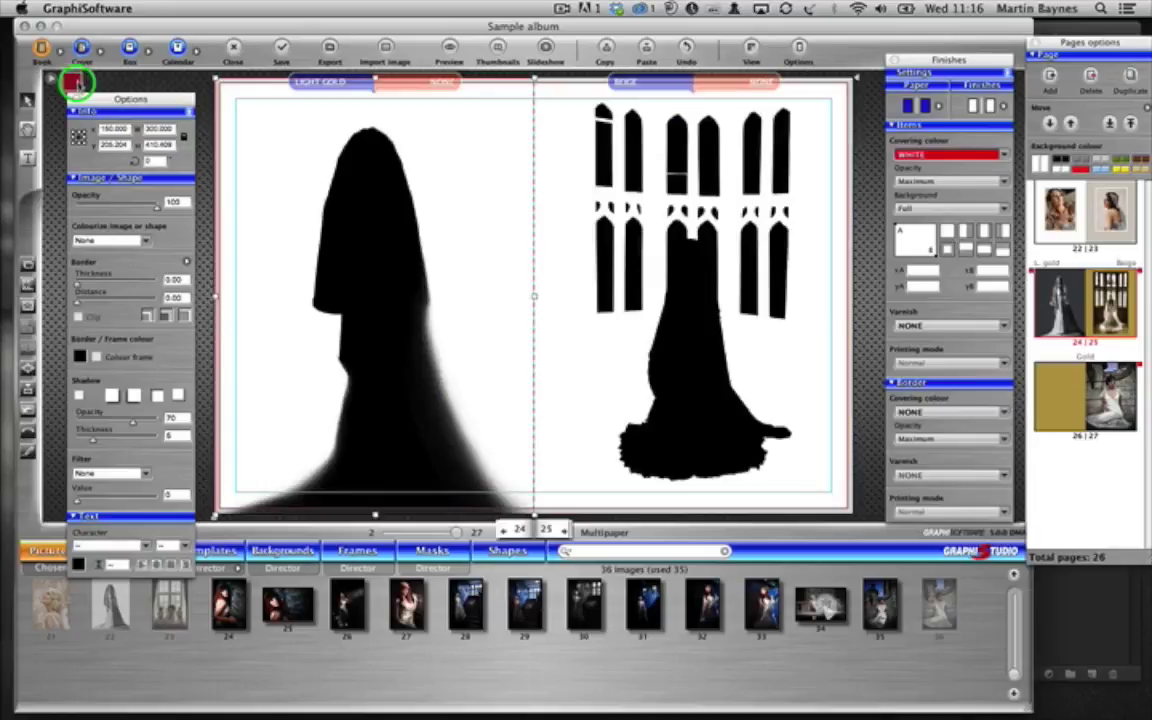
{"action": "left_click", "coordinate": [75, 82]}
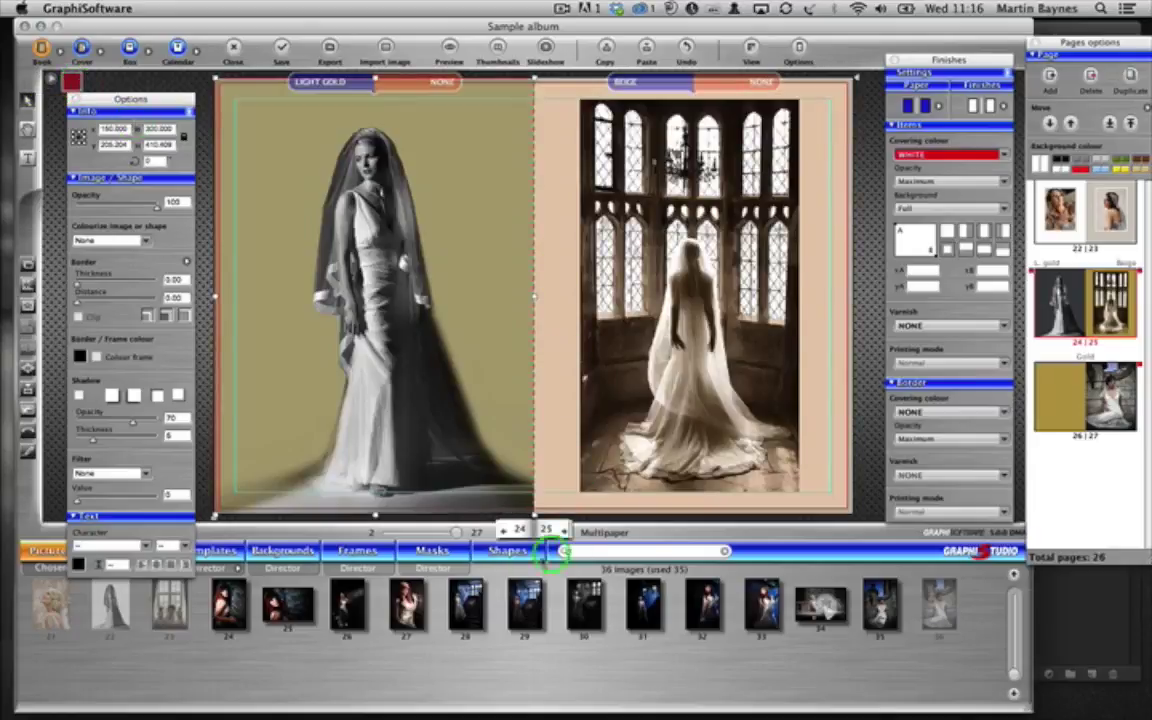
{"action": "left_click", "coordinate": [561, 531]}
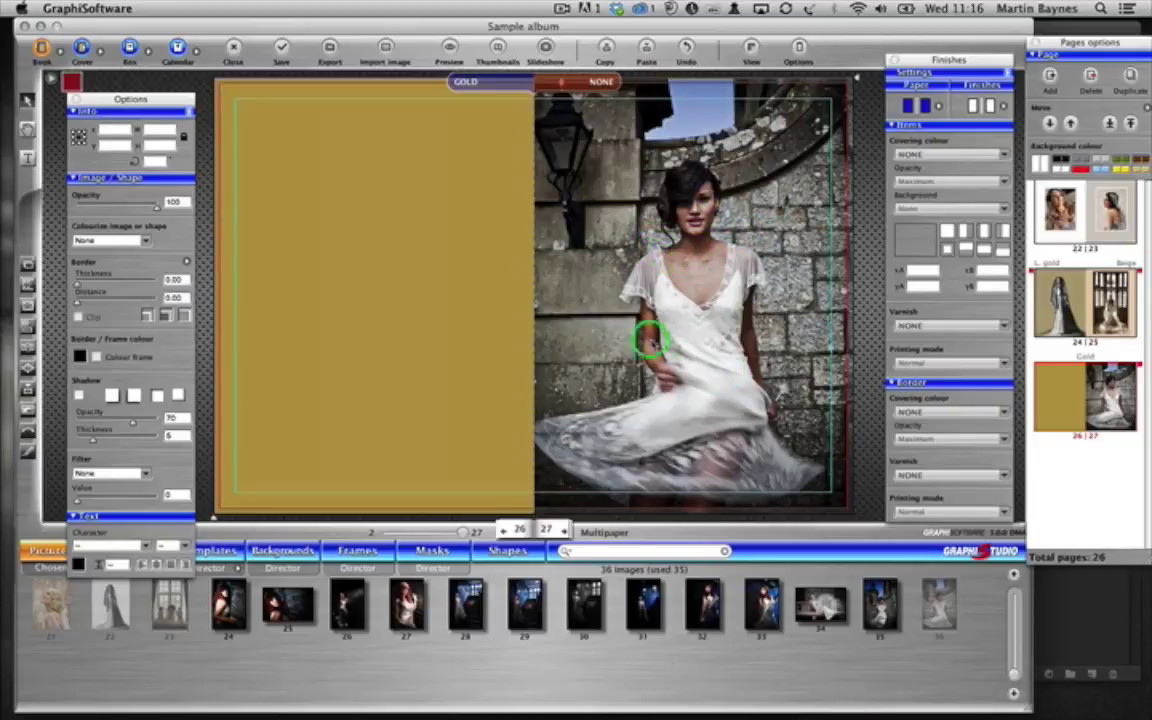
Open the page-27 bride photo, Alpha_b.jpg, in Photoshop for editing
{"action": "left_click", "coordinate": [640, 177]}
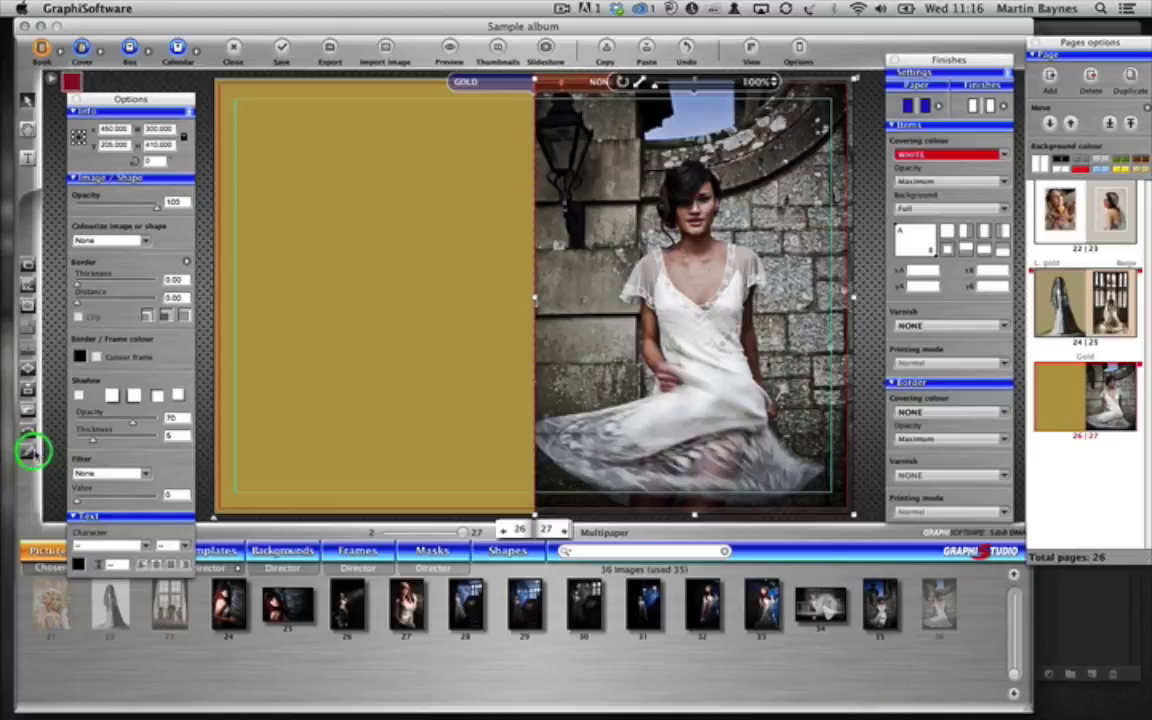
{"action": "left_click", "coordinate": [27, 454]}
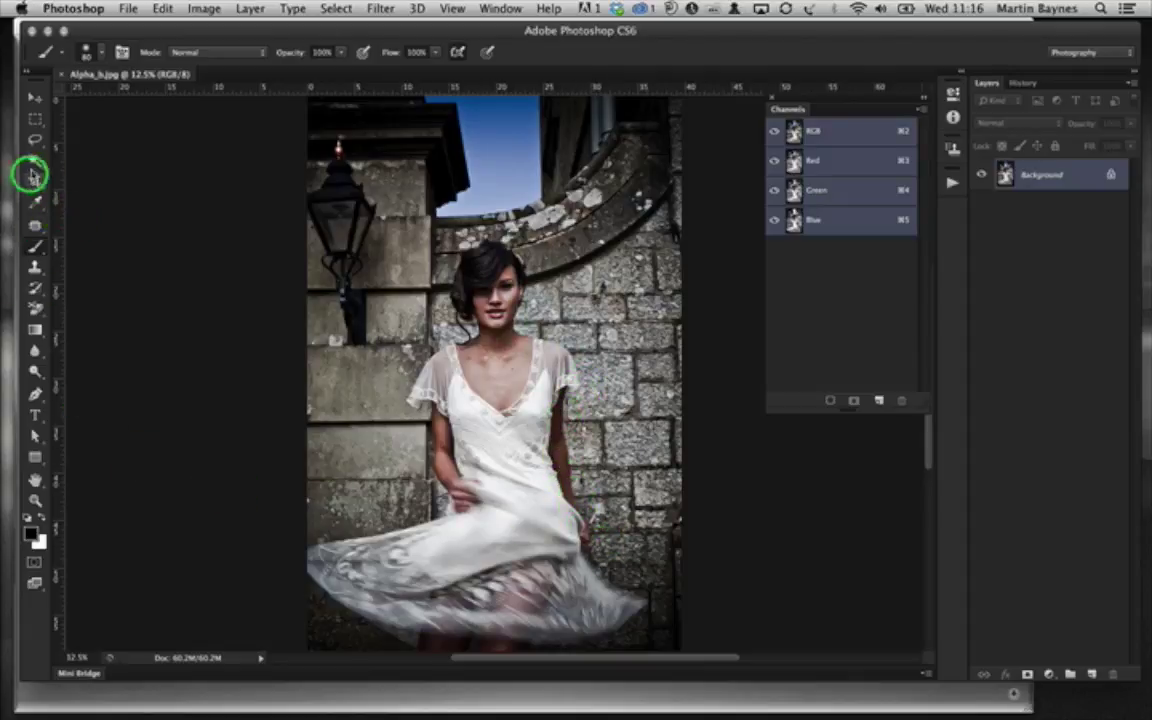
Trace a Lasso selection around the bride and her swirling white dress
{"action": "mouse_move", "coordinate": [38, 147]}
{"action": "left_mouse_down"}
{"action": "mouse_move", "coordinate": [72, 160]}
{"action": "mouse_move", "coordinate": [112, 143]}
{"action": "left_mouse_up"}
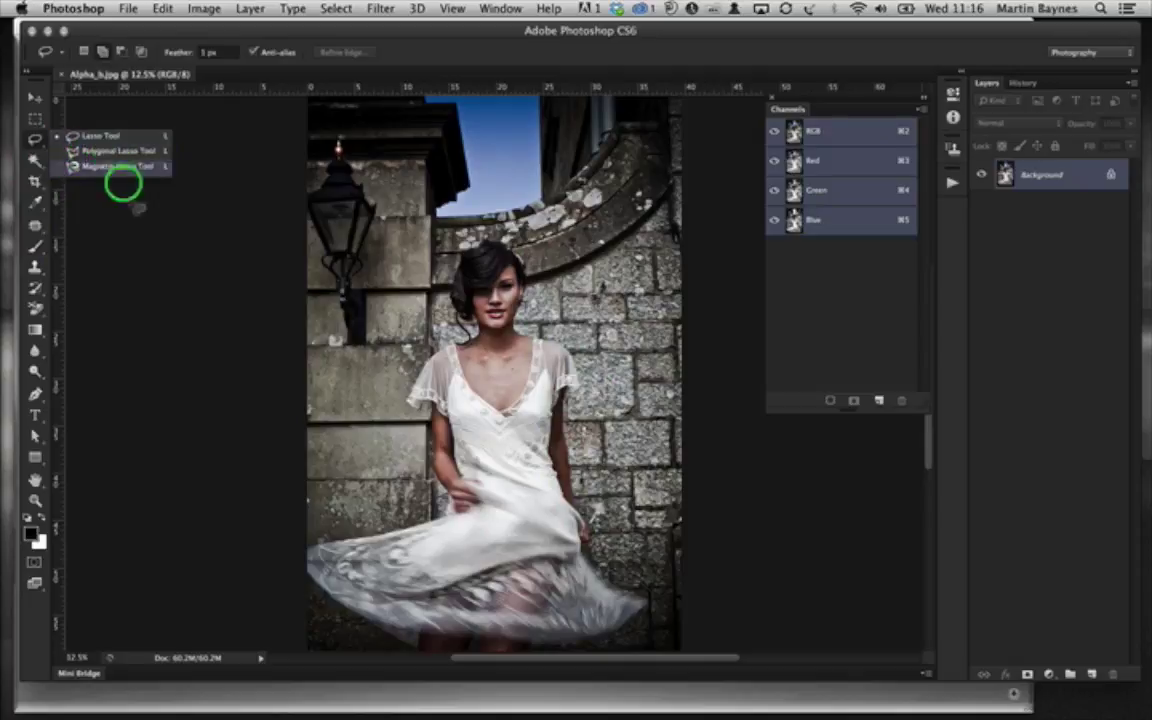
{"action": "mouse_move", "coordinate": [410, 650]}
{"action": "left_mouse_down"}
{"action": "mouse_move", "coordinate": [309, 566]}
{"action": "mouse_move", "coordinate": [306, 545]}
{"action": "mouse_move", "coordinate": [401, 530]}
{"action": "mouse_move", "coordinate": [442, 504]}
{"action": "mouse_move", "coordinate": [442, 488]}
{"action": "left_mouse_up"}
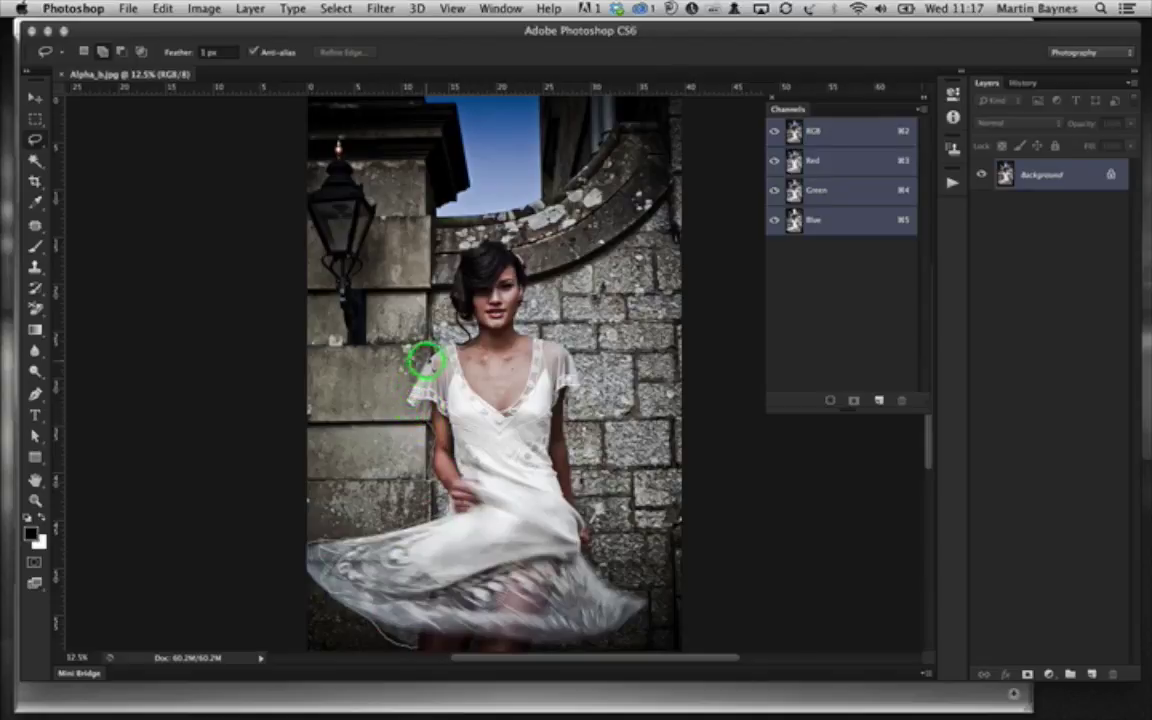
{"action": "mouse_move", "coordinate": [446, 318]}
{"action": "left_mouse_down"}
{"action": "mouse_move", "coordinate": [442, 290]}
{"action": "mouse_move", "coordinate": [468, 243]}
{"action": "mouse_move", "coordinate": [527, 244]}
{"action": "mouse_move", "coordinate": [530, 270]}
{"action": "left_mouse_up"}
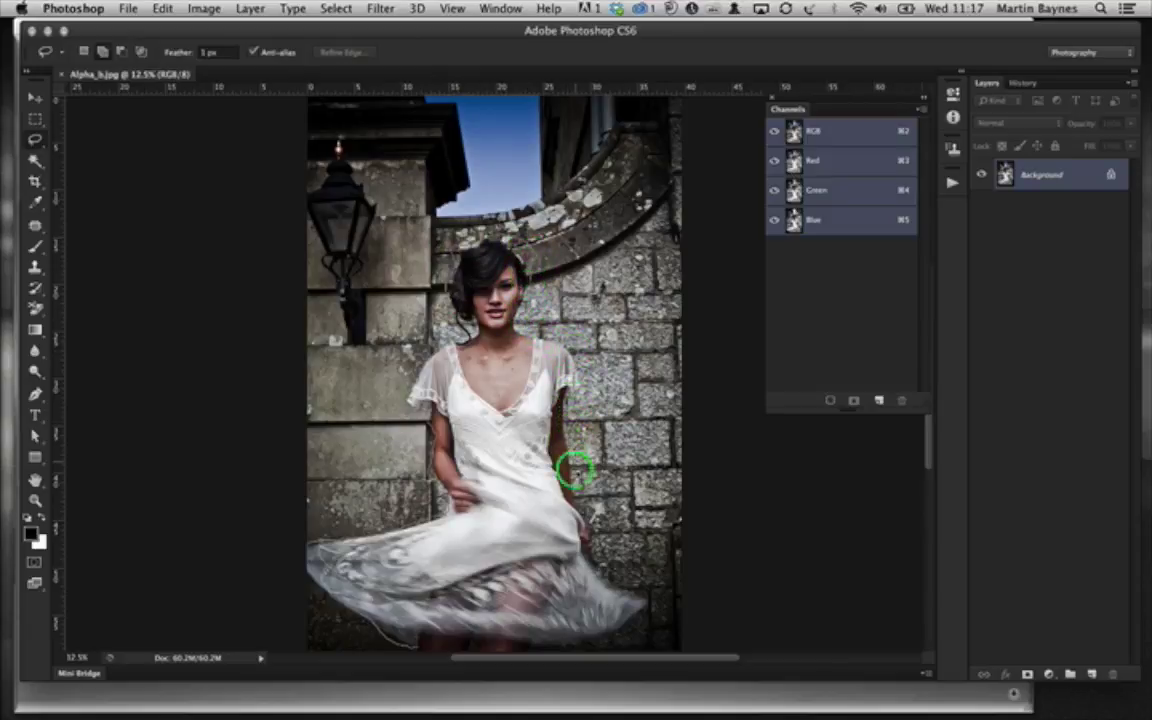
{"action": "mouse_move", "coordinate": [583, 512]}
{"action": "left_mouse_down"}
{"action": "mouse_move", "coordinate": [597, 551]}
{"action": "mouse_move", "coordinate": [656, 602]}
{"action": "mouse_move", "coordinate": [615, 635]}
{"action": "mouse_move", "coordinate": [545, 651]}
{"action": "mouse_move", "coordinate": [434, 655]}
{"action": "mouse_move", "coordinate": [460, 661]}
{"action": "mouse_move", "coordinate": [418, 652]}
{"action": "left_mouse_up"}
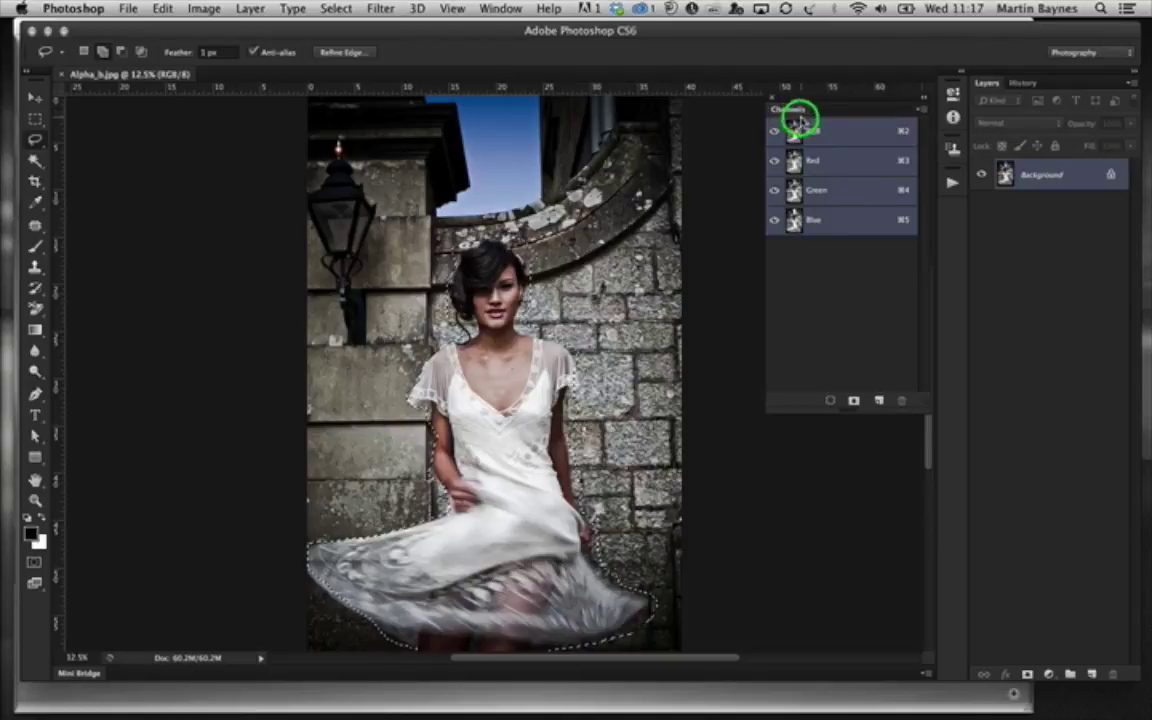
{"action": "left_click", "coordinate": [497, 10]}
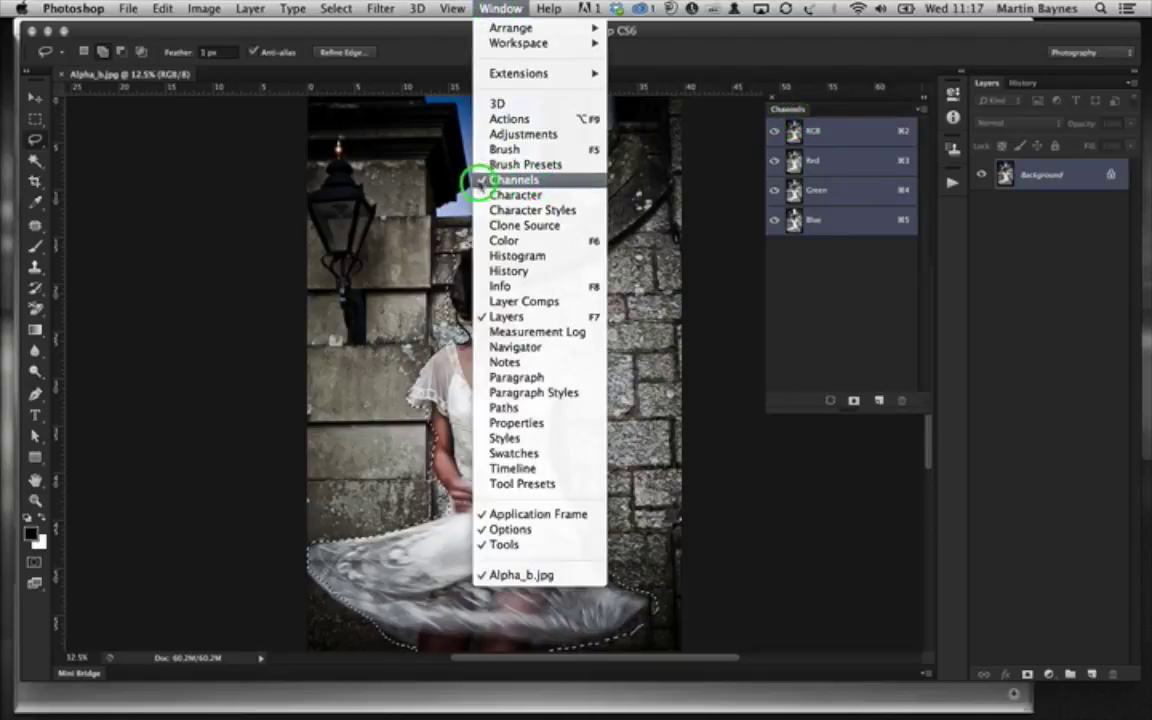
{"action": "left_click", "coordinate": [520, 180]}
{"action": "left_click", "coordinate": [1005, 215]}
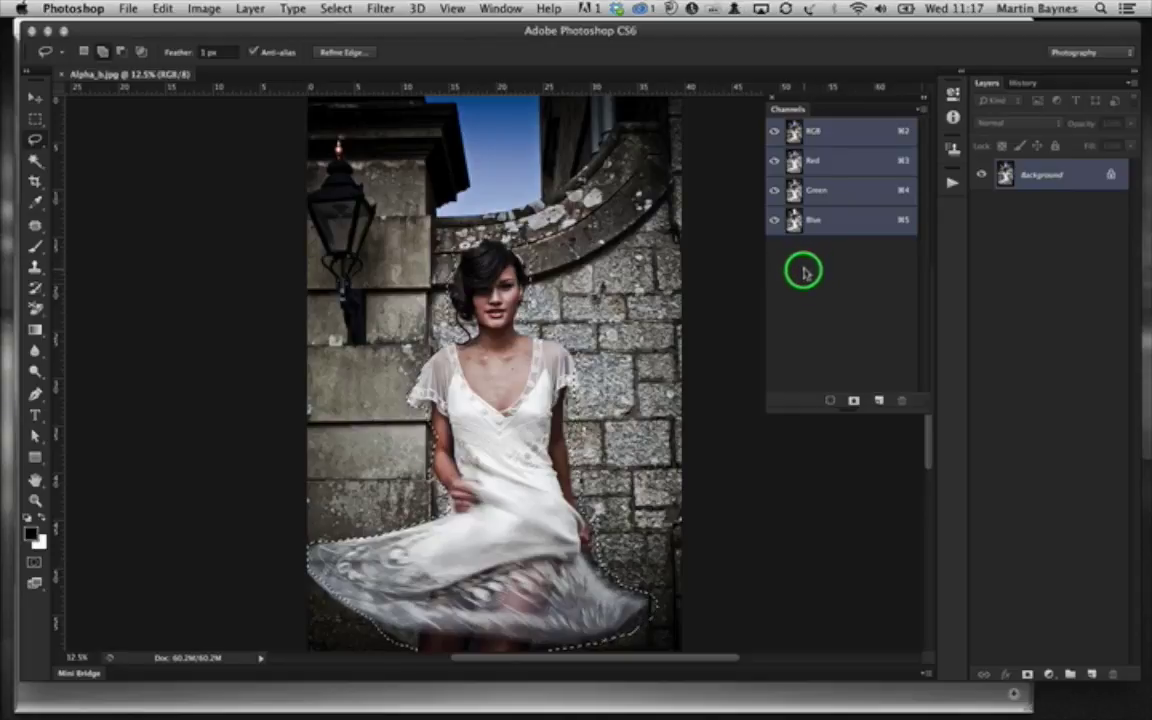
Use Select > Save Selection with a blank name to create channel Alpha 1
{"action": "left_click", "coordinate": [336, 9]}
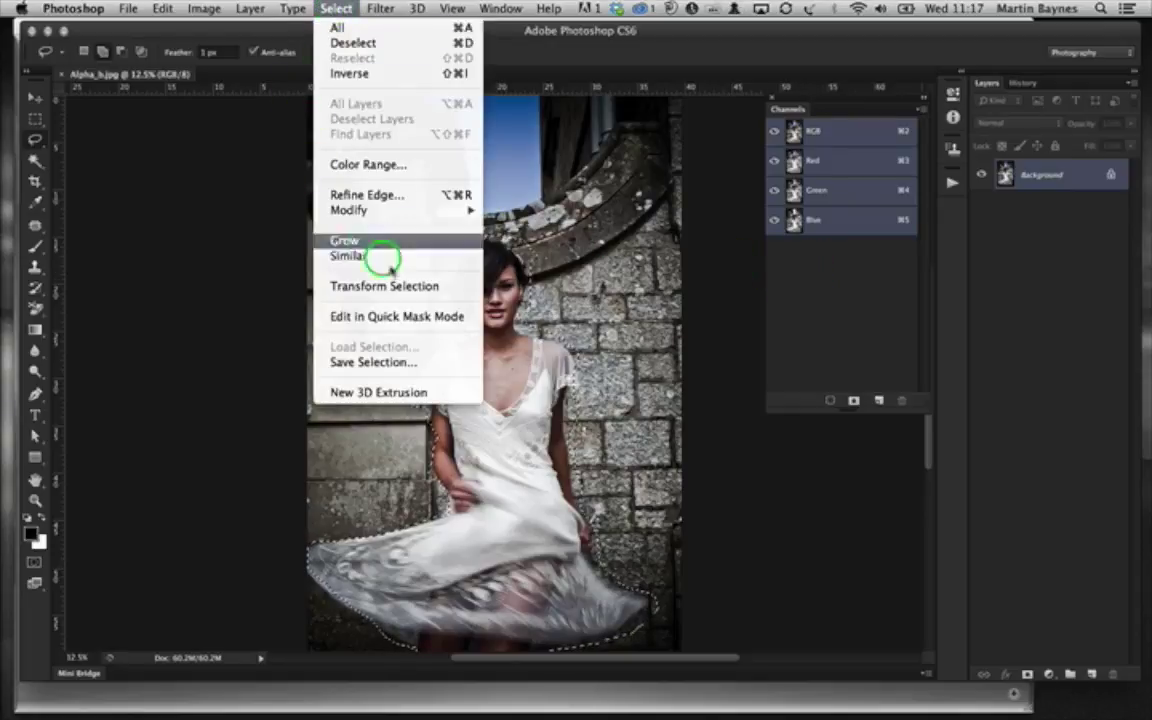
{"action": "left_click", "coordinate": [398, 363]}
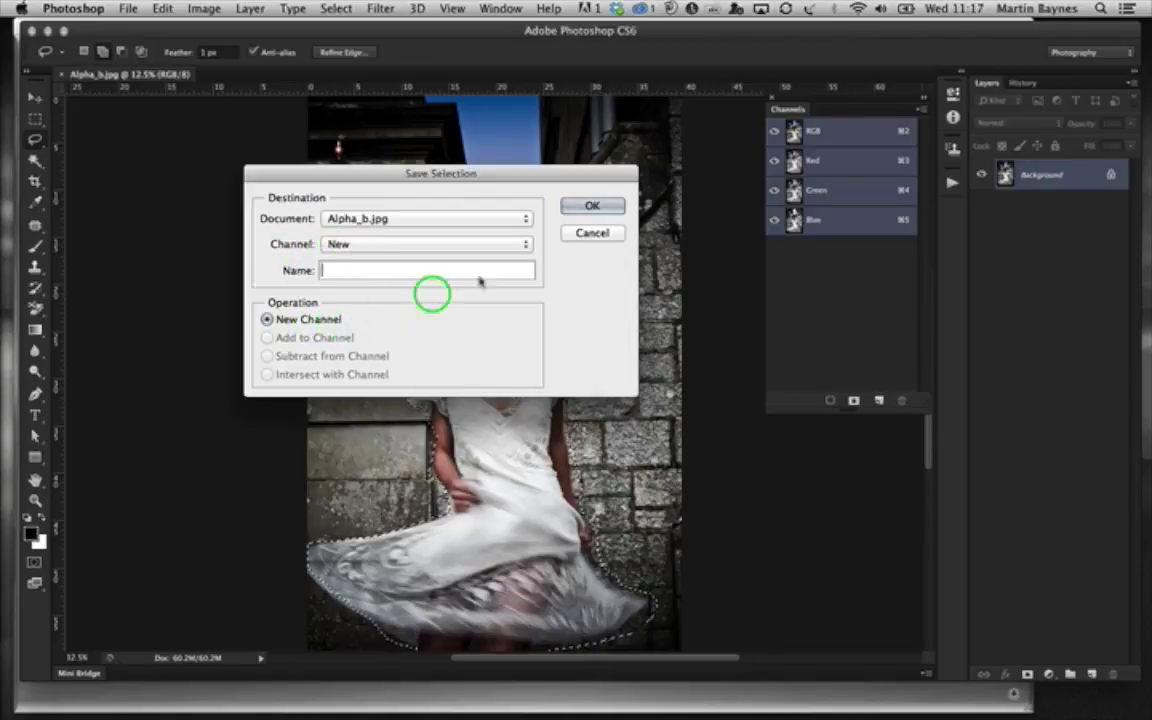
{"action": "left_click", "coordinate": [591, 206]}
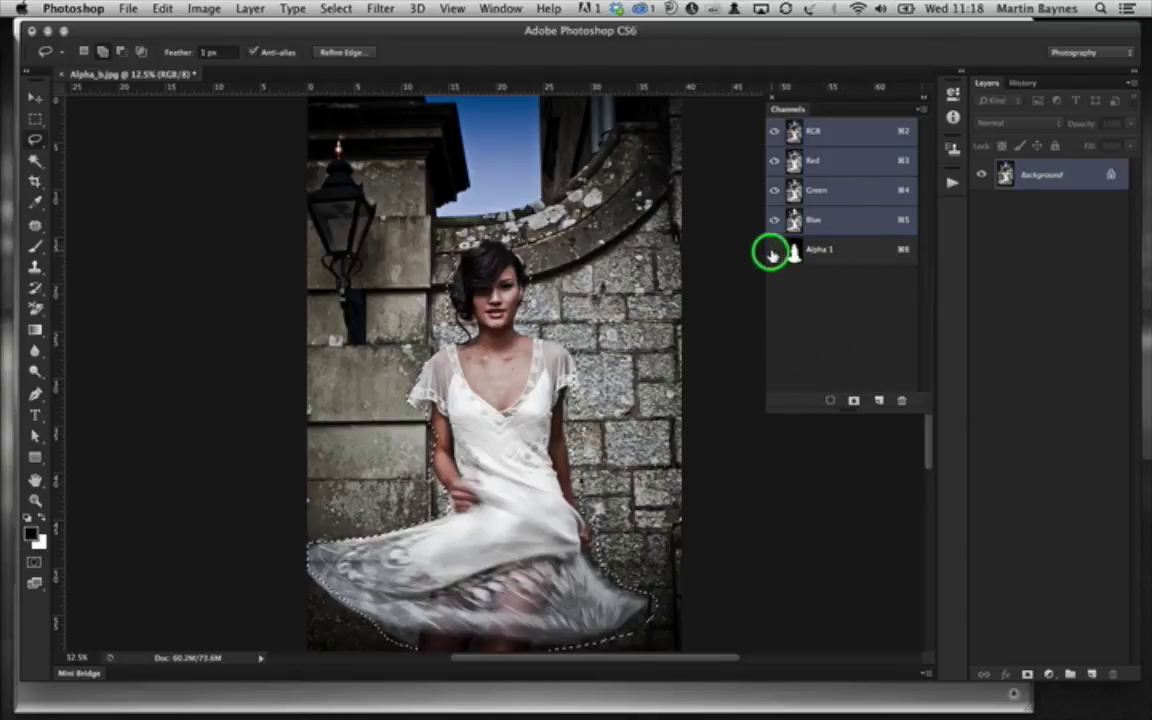
Show Alpha 1, check it alone in black and white, then turn RGB back on
{"action": "left_click", "coordinate": [773, 250]}
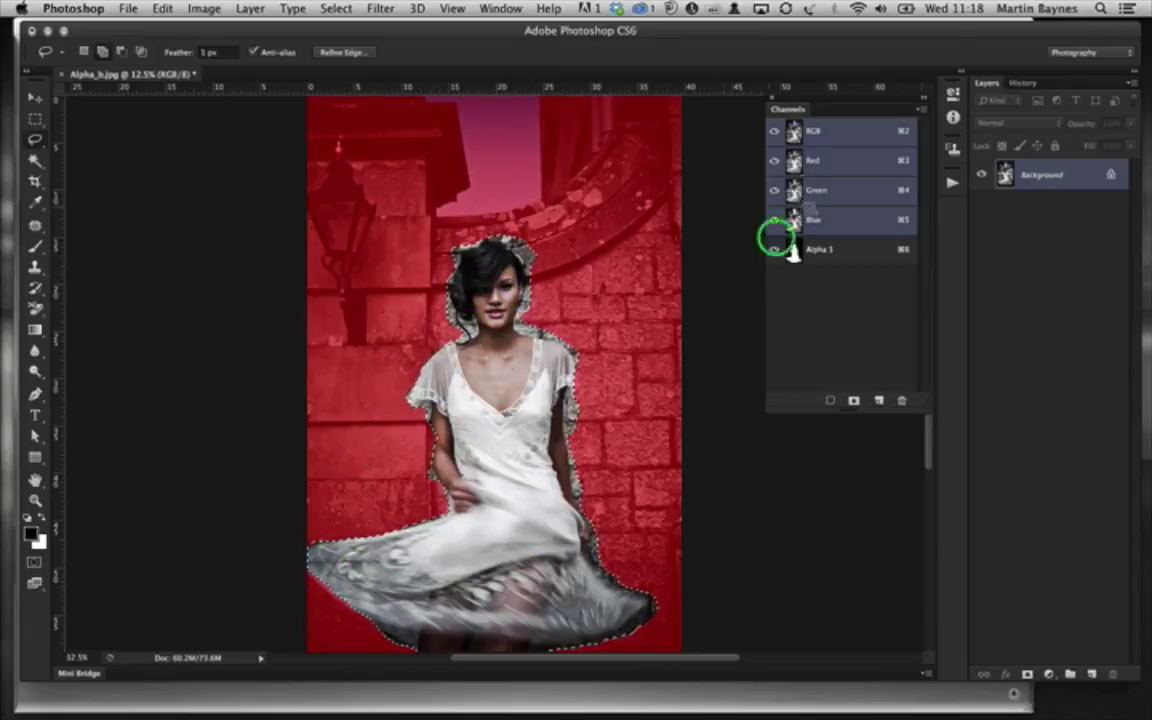
{"action": "left_click", "coordinate": [775, 130]}
{"action": "left_click", "coordinate": [774, 131]}
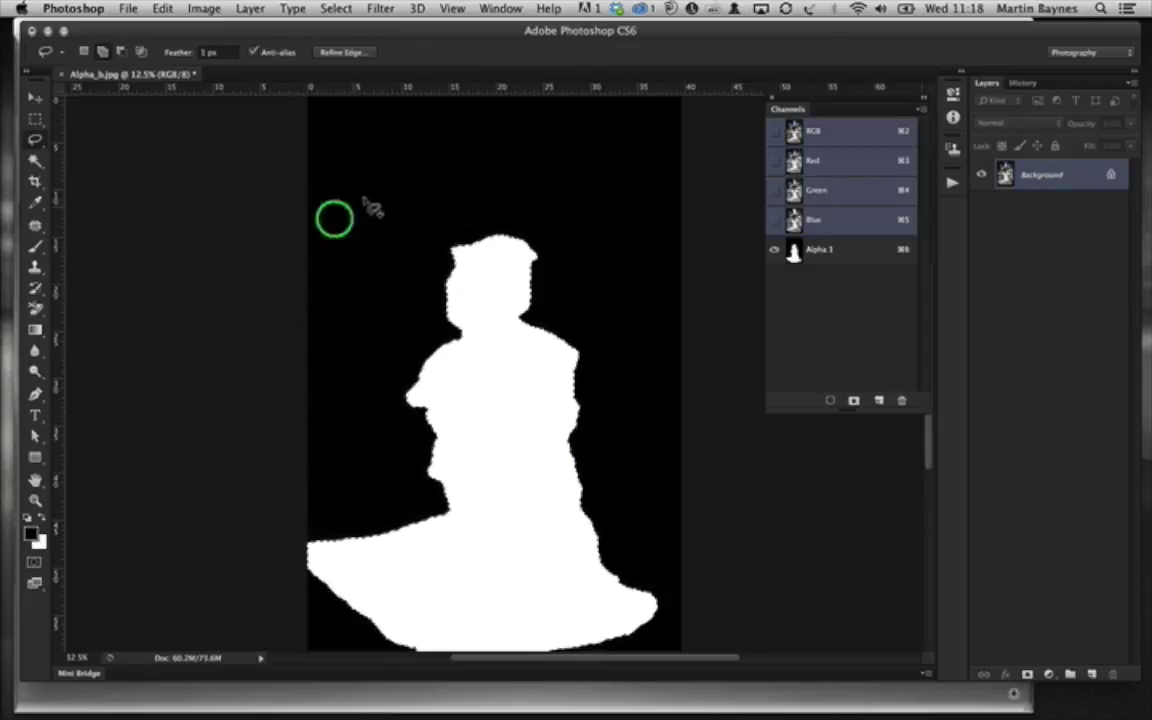
{"action": "left_click", "coordinate": [772, 132]}
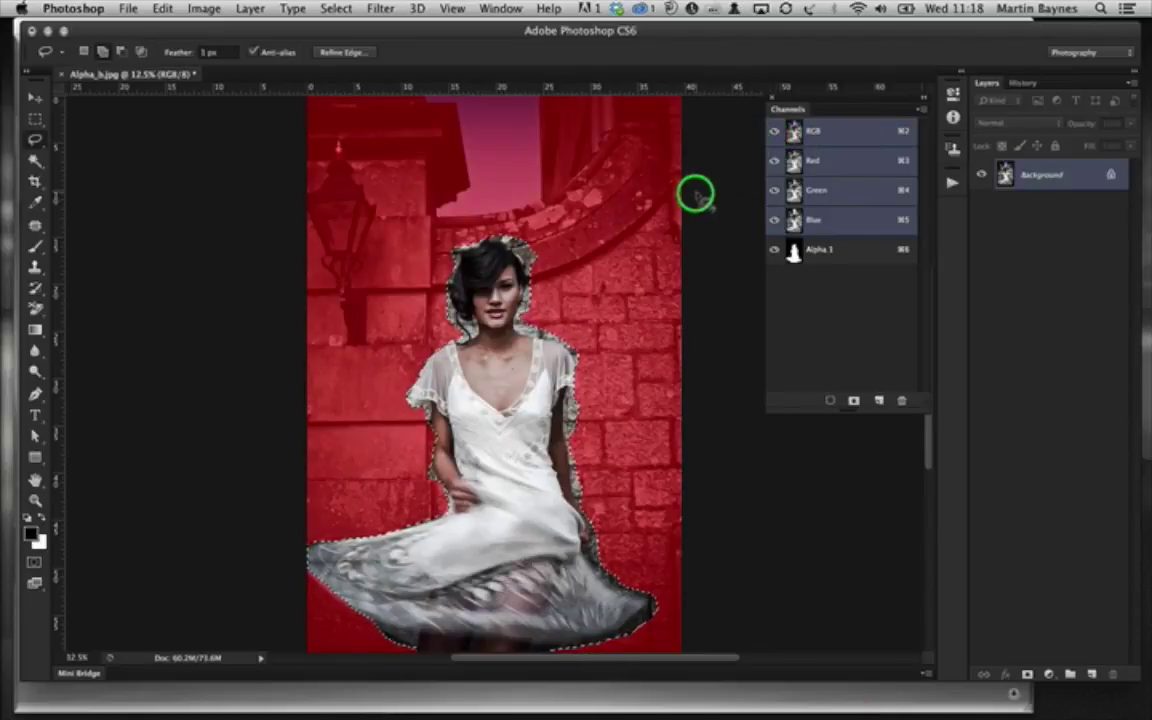
Deselect and zoom to 25% on the bride's head and shoulders, with the Brush tool
{"action": "key", "text": "super+d"}
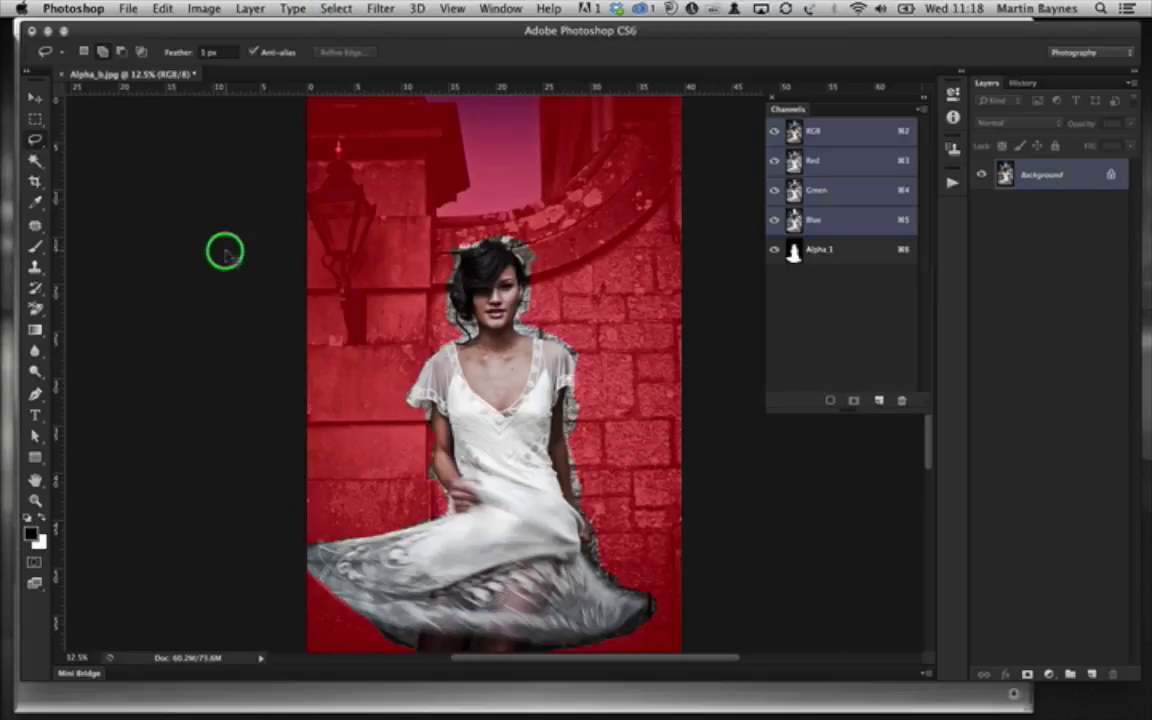
{"action": "key", "text": "super+equal"}
{"action": "key", "text": "super+equal"}
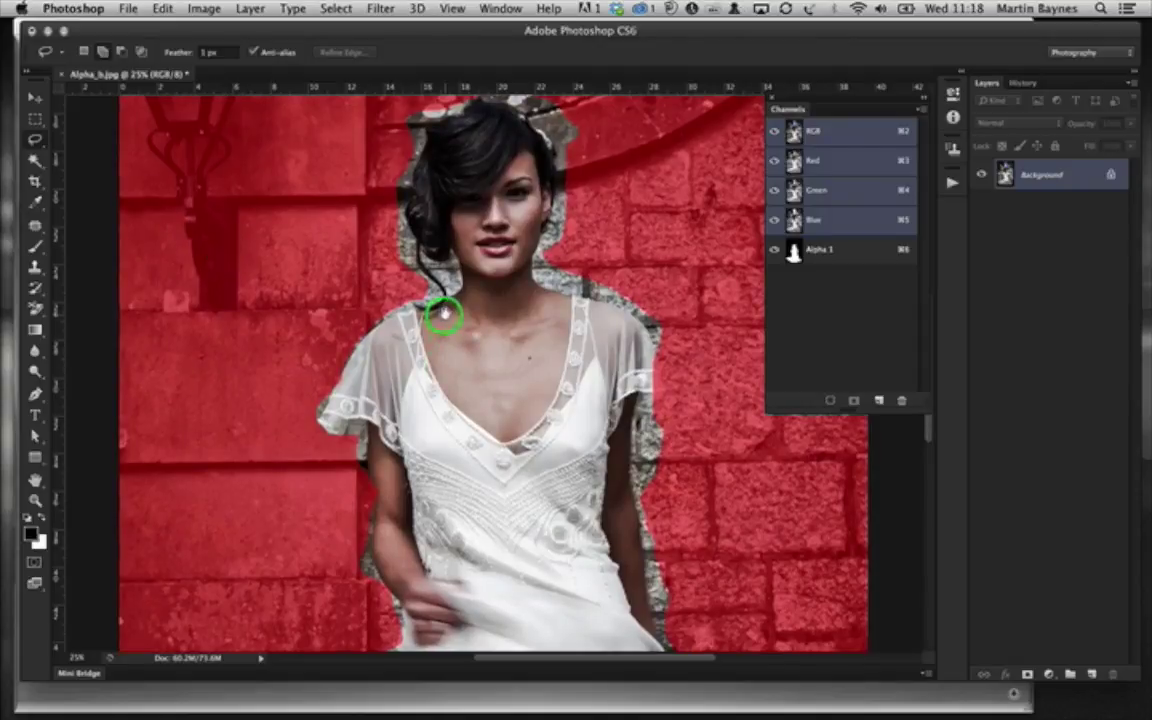
{"action": "left_click_drag", "start_coordinate": [442, 316], "coordinate": [380, 393]}
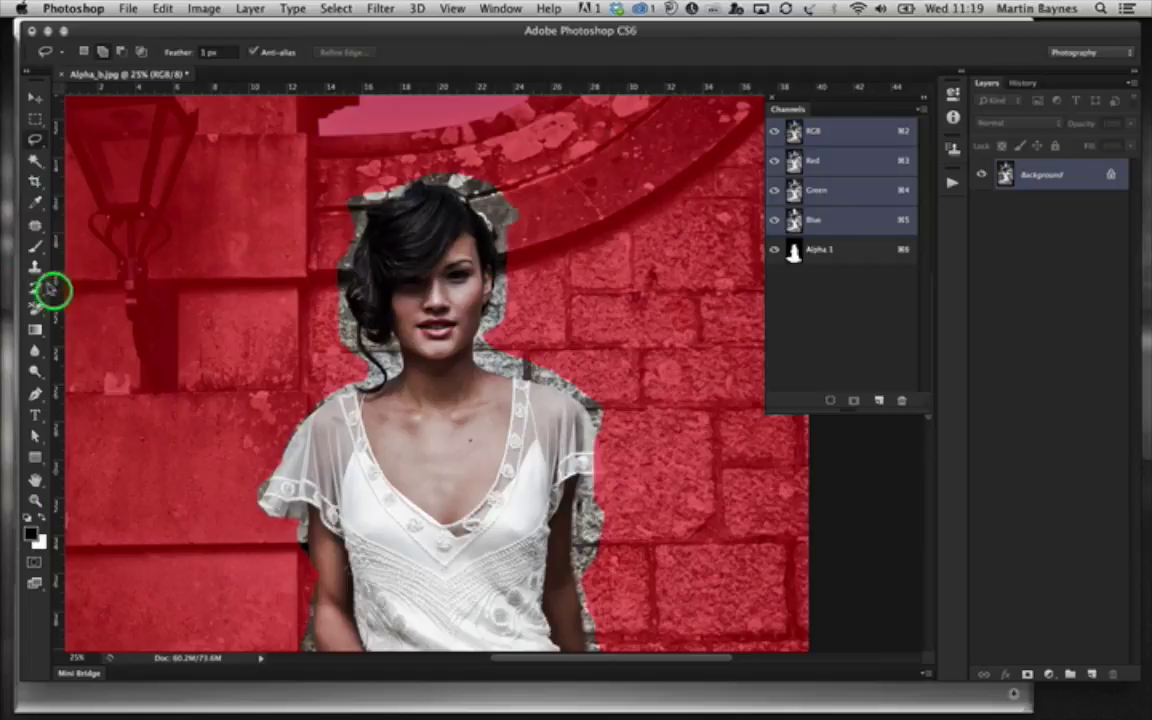
{"action": "left_click", "coordinate": [35, 247]}
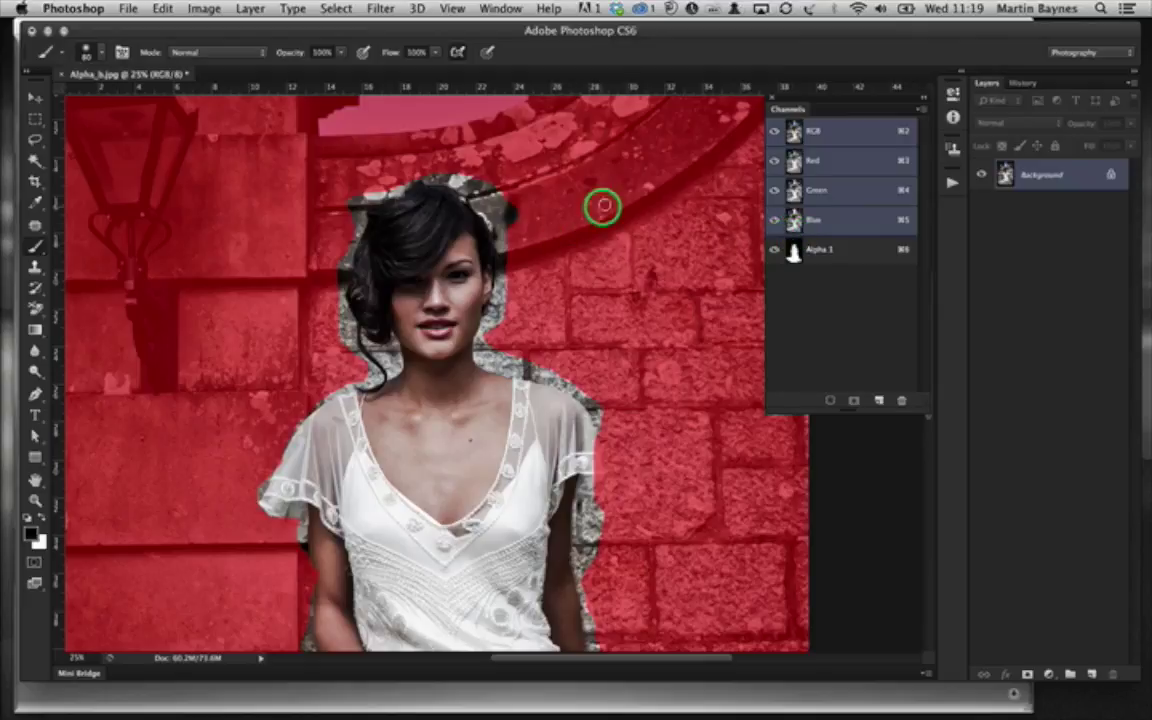
On Alpha 1, brush the grey stone halo beside the right shoulder and arm
{"action": "left_click", "coordinate": [830, 250]}
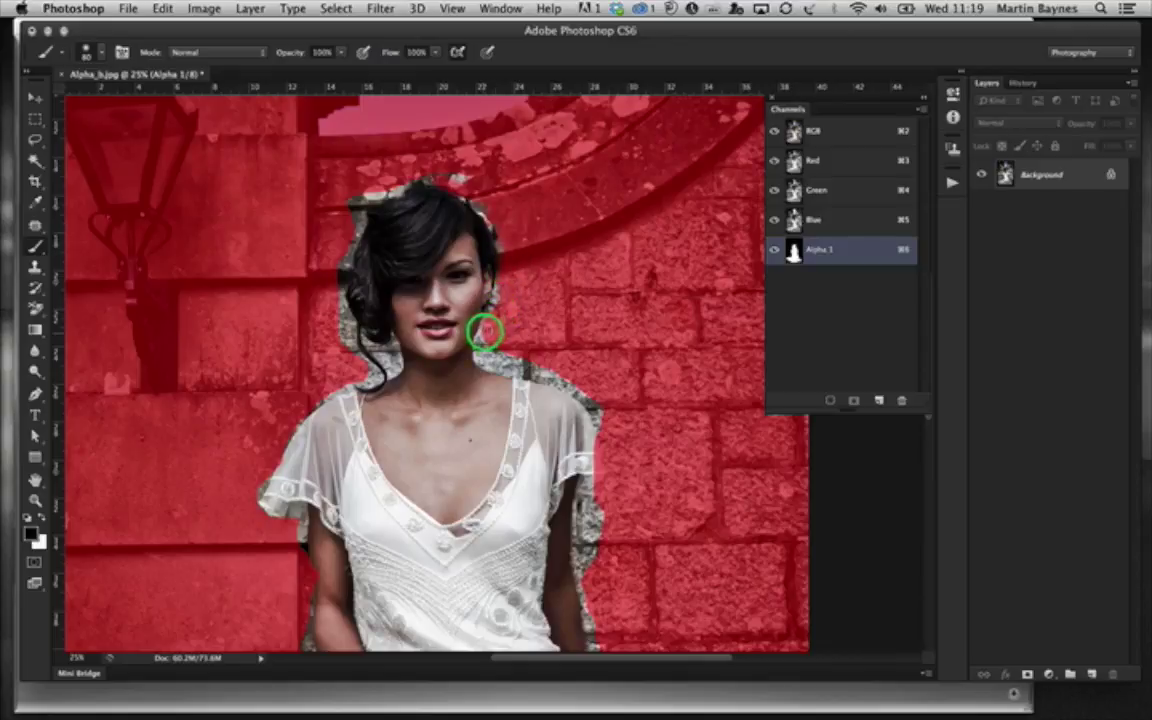
{"action": "mouse_move", "coordinate": [500, 372]}
{"action": "left_mouse_down"}
{"action": "mouse_move", "coordinate": [548, 386]}
{"action": "mouse_move", "coordinate": [527, 378]}
{"action": "left_mouse_up"}
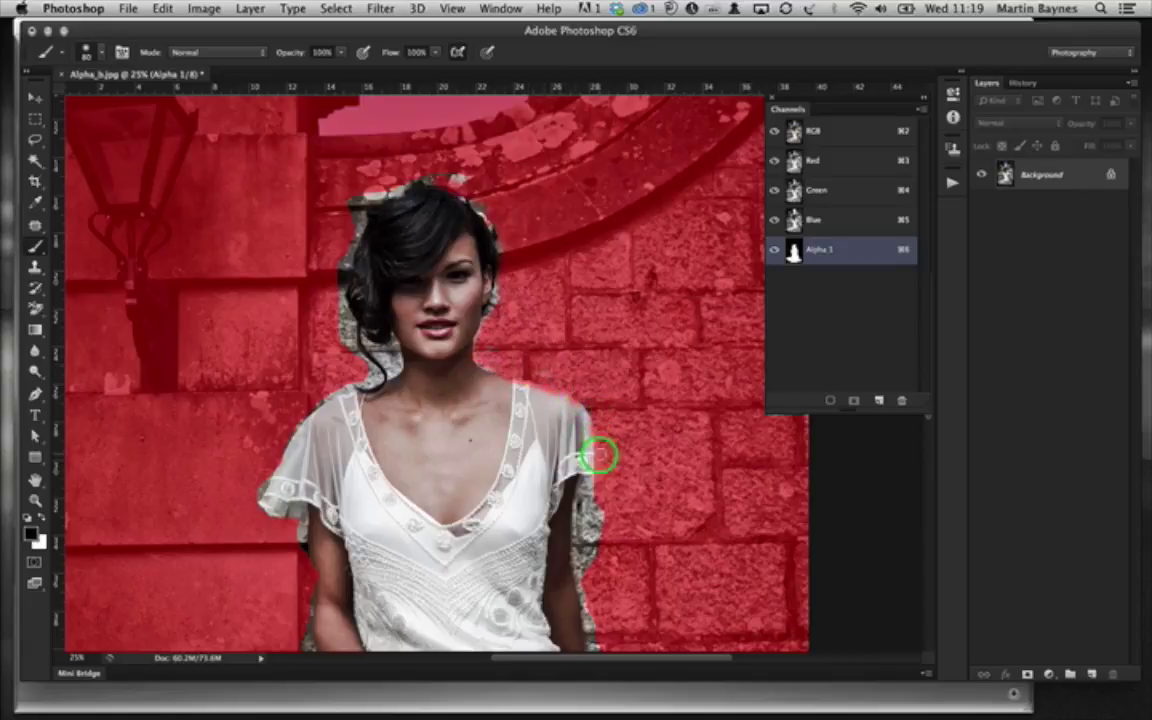
{"action": "mouse_move", "coordinate": [588, 510]}
{"action": "left_mouse_down"}
{"action": "mouse_move", "coordinate": [578, 507]}
{"action": "mouse_move", "coordinate": [588, 592]}
{"action": "mouse_move", "coordinate": [576, 589]}
{"action": "mouse_move", "coordinate": [581, 532]}
{"action": "left_mouse_up"}
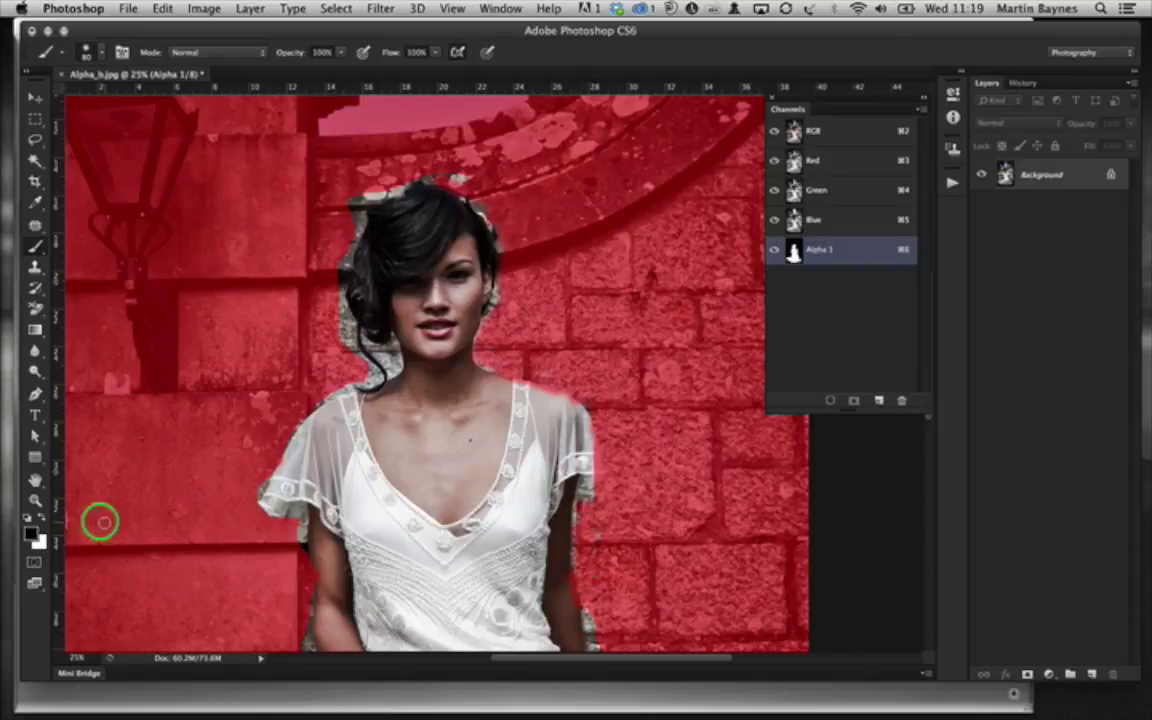
{"action": "left_click", "coordinate": [44, 515]}
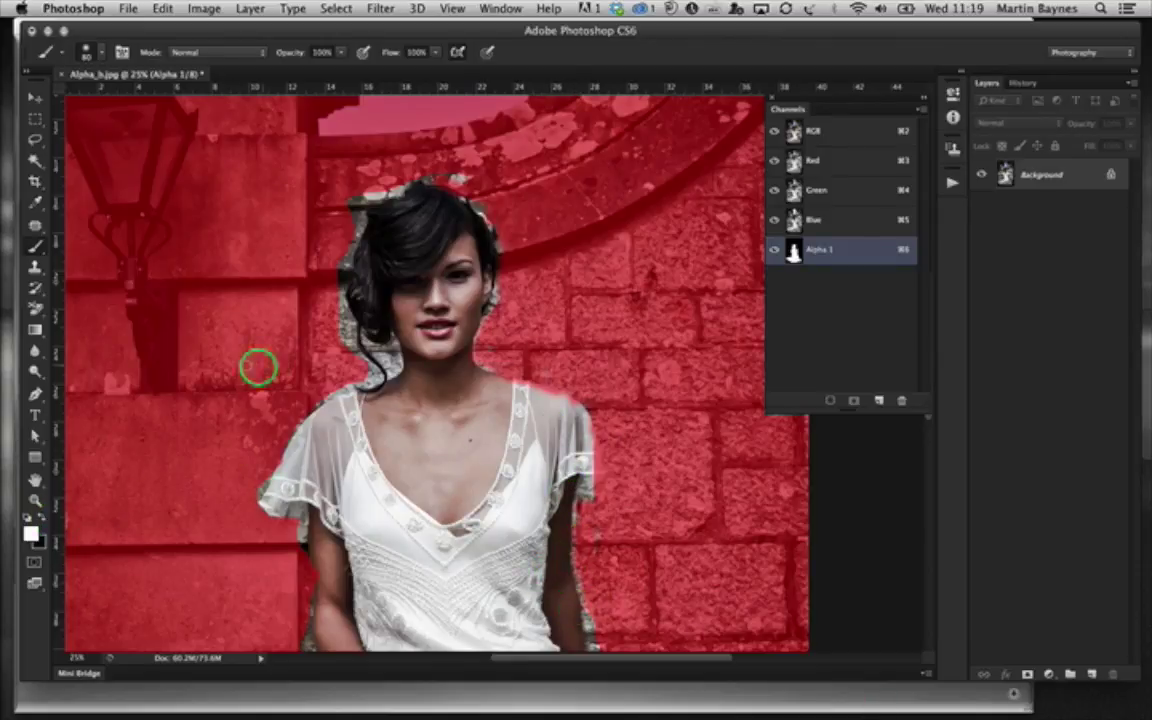
Paint black over the stray grey patch on the wall to mask it
{"action": "mouse_move", "coordinate": [257, 366]}
{"action": "left_mouse_down"}
{"action": "mouse_move", "coordinate": [272, 343]}
{"action": "mouse_move", "coordinate": [262, 351]}
{"action": "left_mouse_up"}
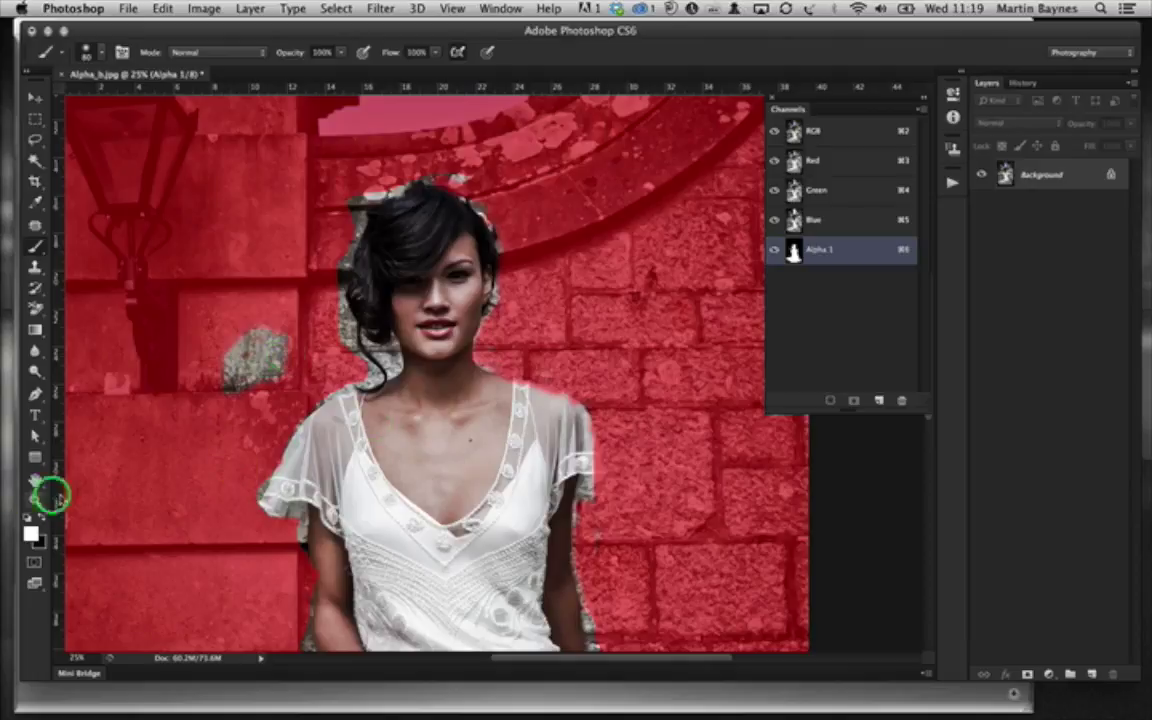
{"action": "left_click", "coordinate": [42, 520]}
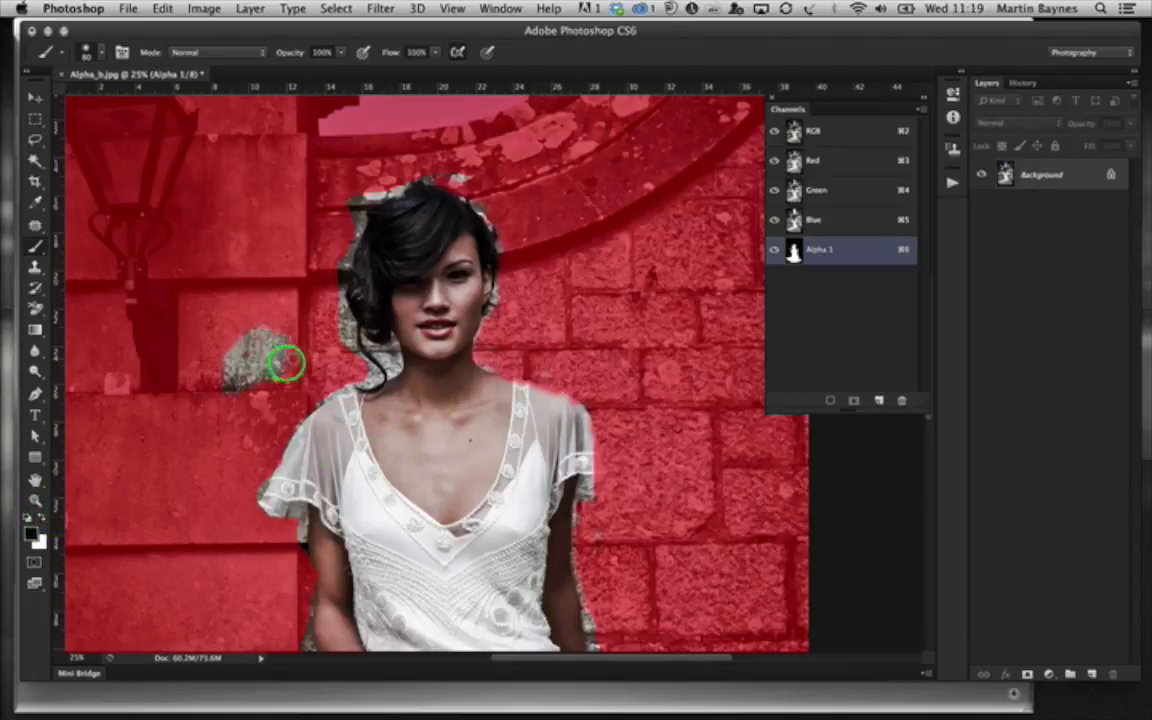
{"action": "mouse_move", "coordinate": [283, 360]}
{"action": "left_mouse_down"}
{"action": "mouse_move", "coordinate": [249, 364]}
{"action": "mouse_move", "coordinate": [242, 354]}
{"action": "mouse_move", "coordinate": [265, 330]}
{"action": "mouse_move", "coordinate": [229, 347]}
{"action": "mouse_move", "coordinate": [298, 361]}
{"action": "mouse_move", "coordinate": [237, 378]}
{"action": "left_mouse_up"}
{"action": "mouse_move", "coordinate": [336, 394]}
{"action": "left_mouse_down"}
{"action": "mouse_move", "coordinate": [321, 391]}
{"action": "mouse_move", "coordinate": [363, 373]}
{"action": "mouse_move", "coordinate": [368, 334]}
{"action": "mouse_move", "coordinate": [388, 357]}
{"action": "left_mouse_up"}
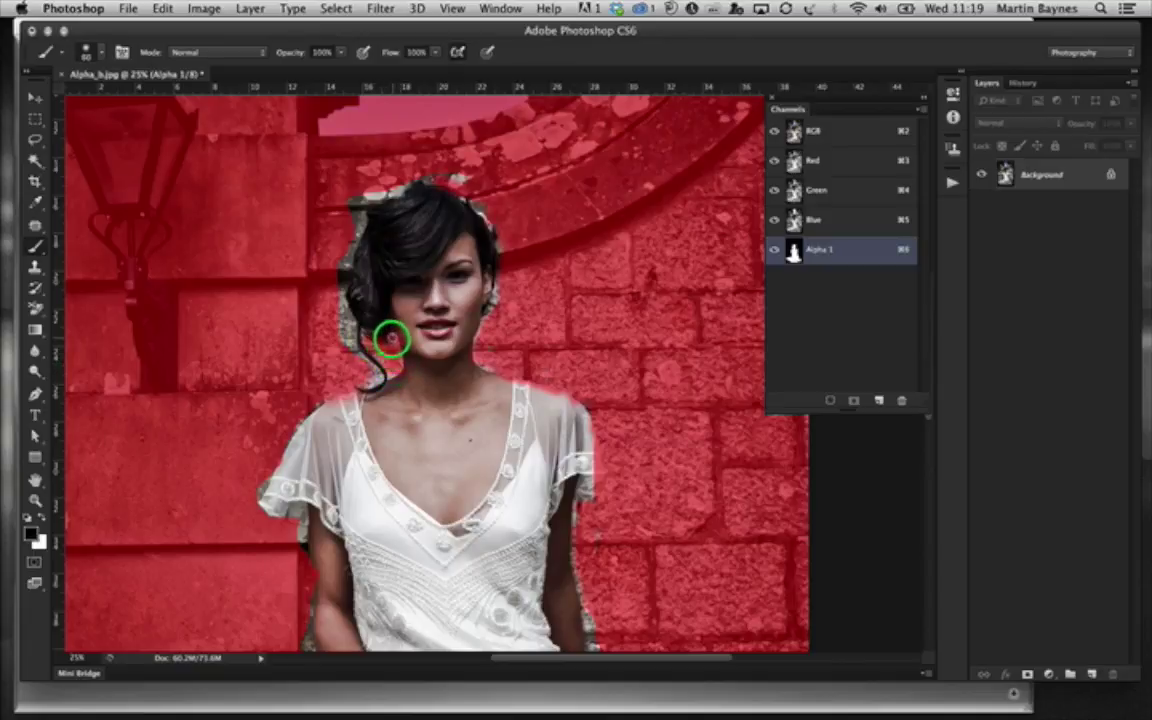
Mask along the hair's left edge in black, then zoom back to 12.5%
{"action": "left_click", "coordinate": [41, 519]}
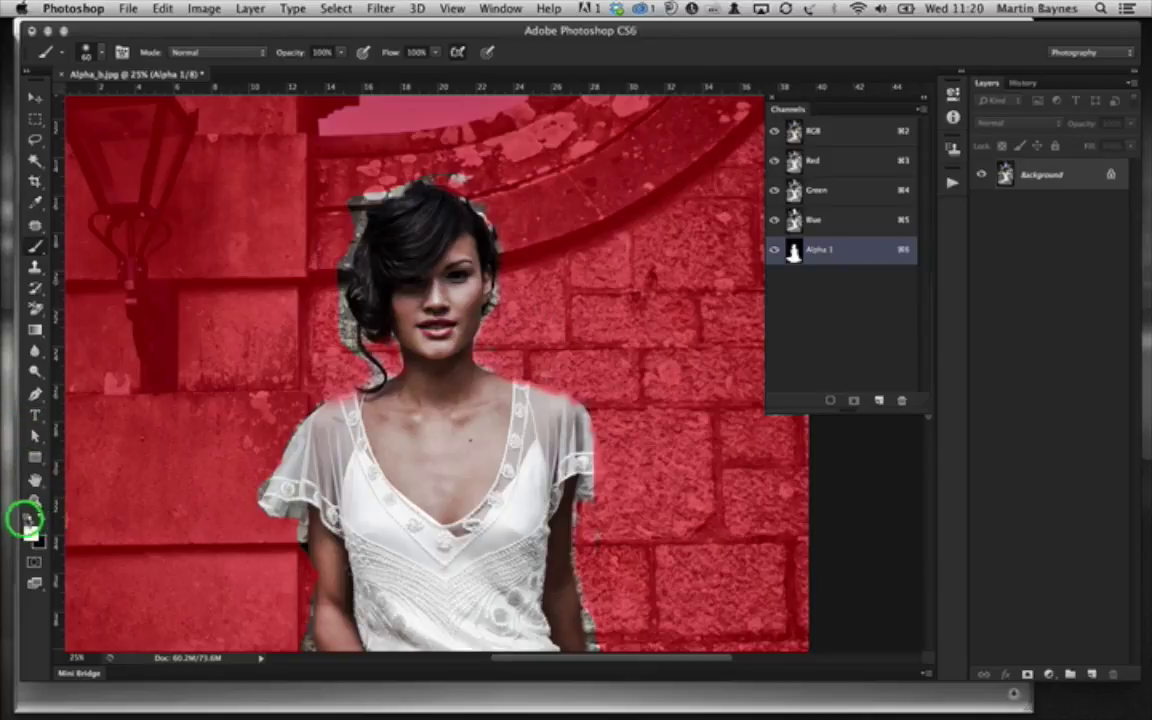
{"action": "left_click", "coordinate": [38, 518]}
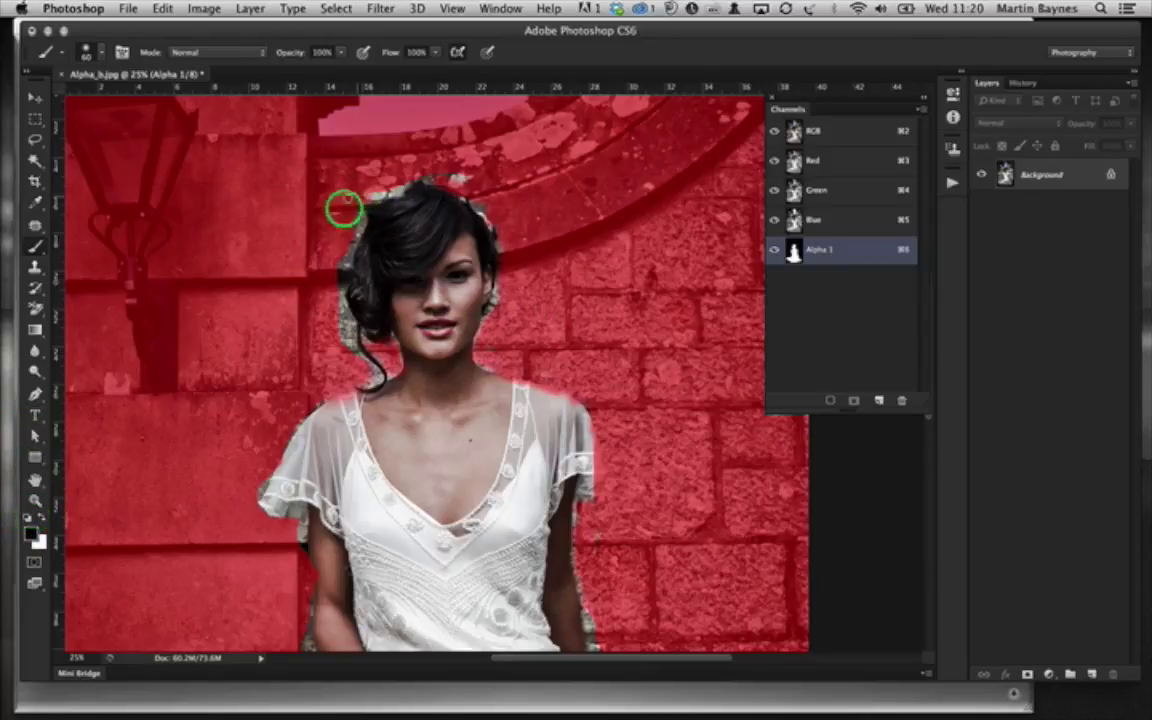
{"action": "mouse_move", "coordinate": [343, 207]}
{"action": "left_mouse_down"}
{"action": "mouse_move", "coordinate": [334, 244]}
{"action": "mouse_move", "coordinate": [365, 226]}
{"action": "mouse_move", "coordinate": [342, 254]}
{"action": "mouse_move", "coordinate": [334, 324]}
{"action": "mouse_move", "coordinate": [351, 321]}
{"action": "left_mouse_up"}
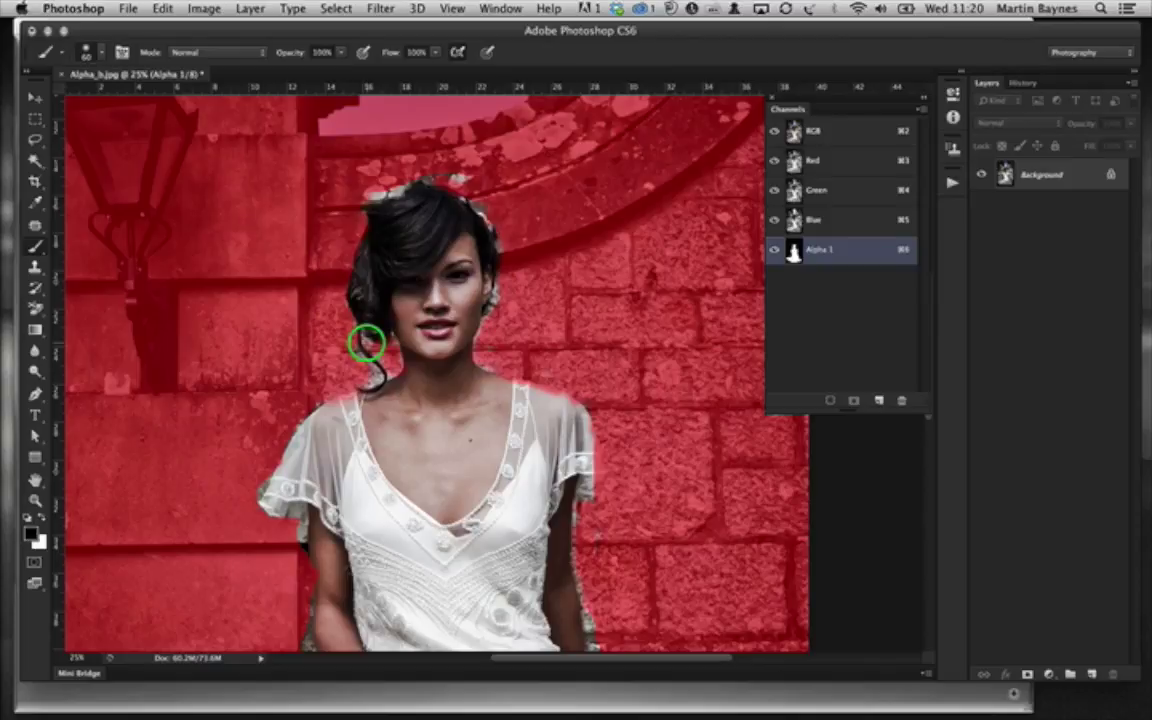
{"action": "key", "text": "super+minus"}
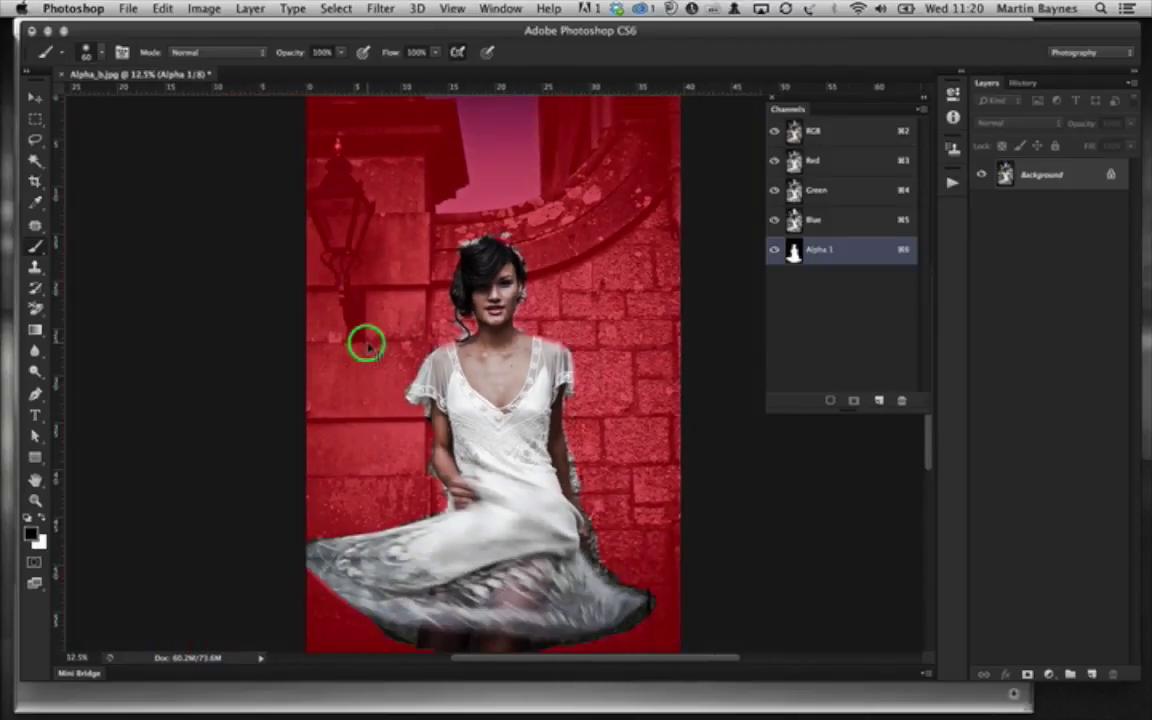
{"action": "key", "text": "super+minus"}
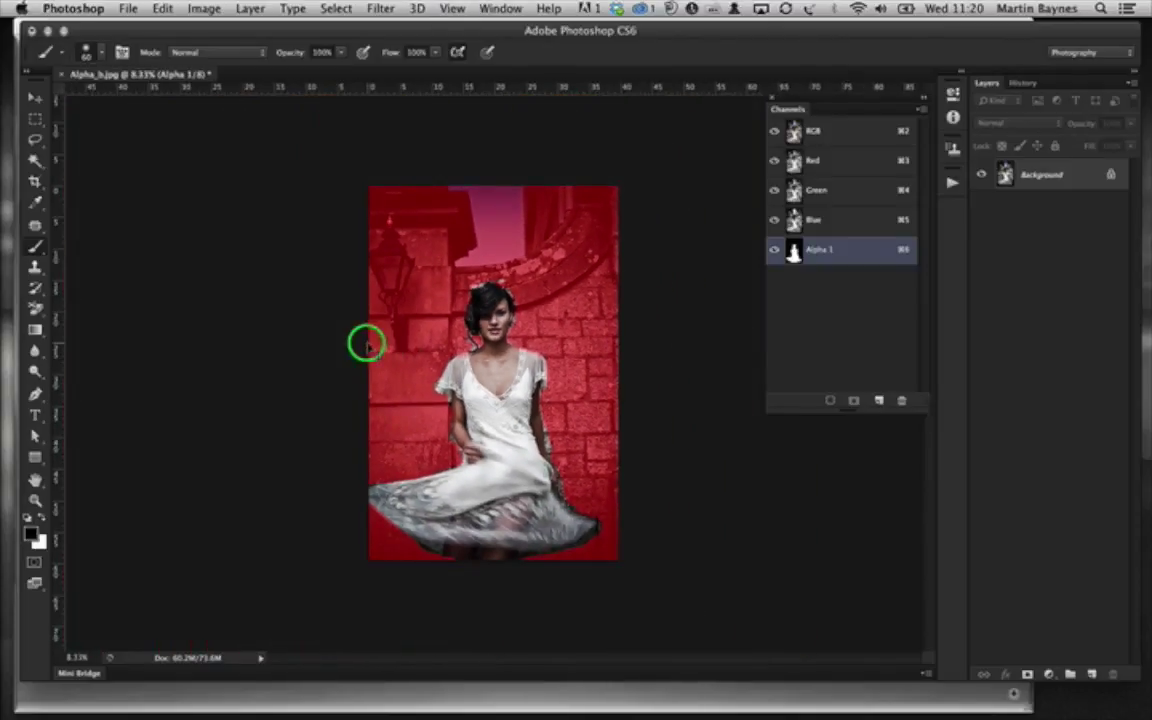
{"action": "key", "text": "super+plus"}
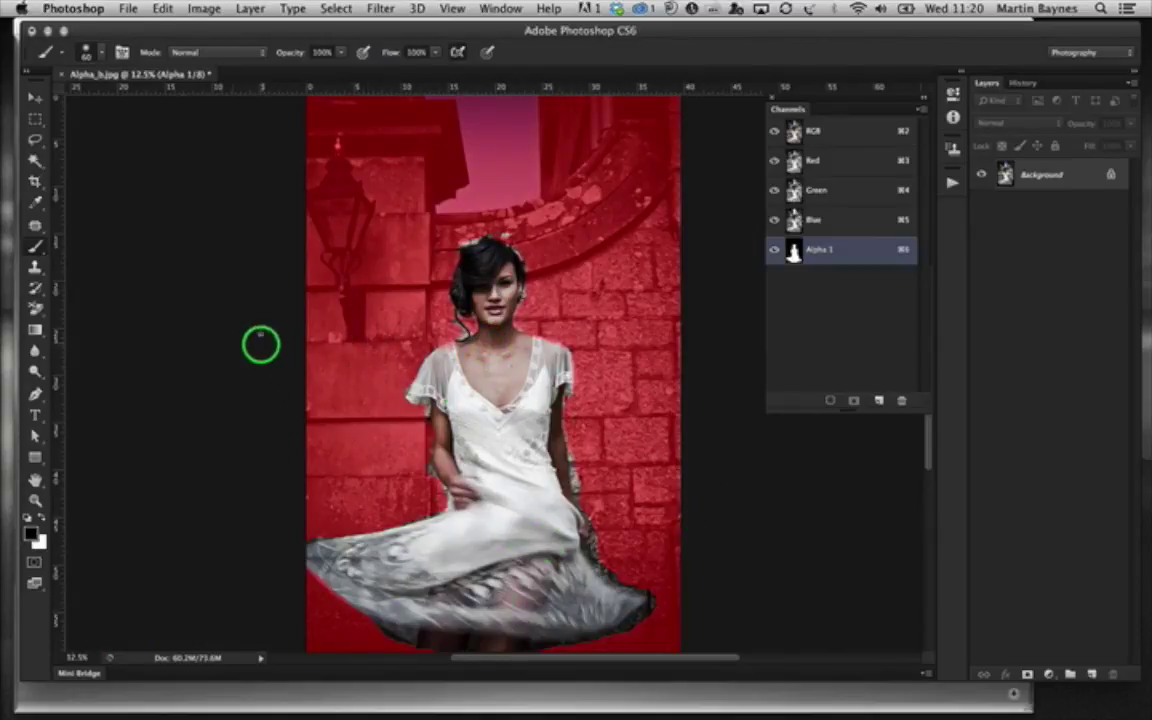
Save As Alpha_001 on the Desktop in TIFF format with Alpha Channels, accepting TIFF Options
{"action": "left_click", "coordinate": [134, 8]}
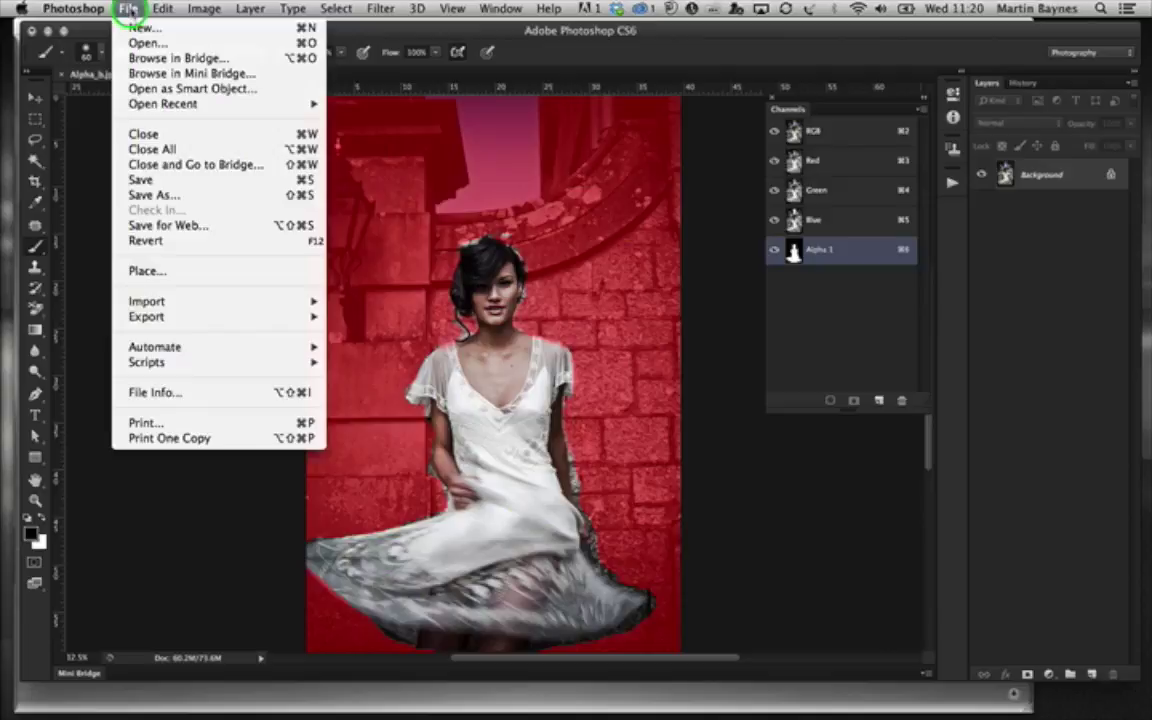
{"action": "left_click", "coordinate": [178, 197]}
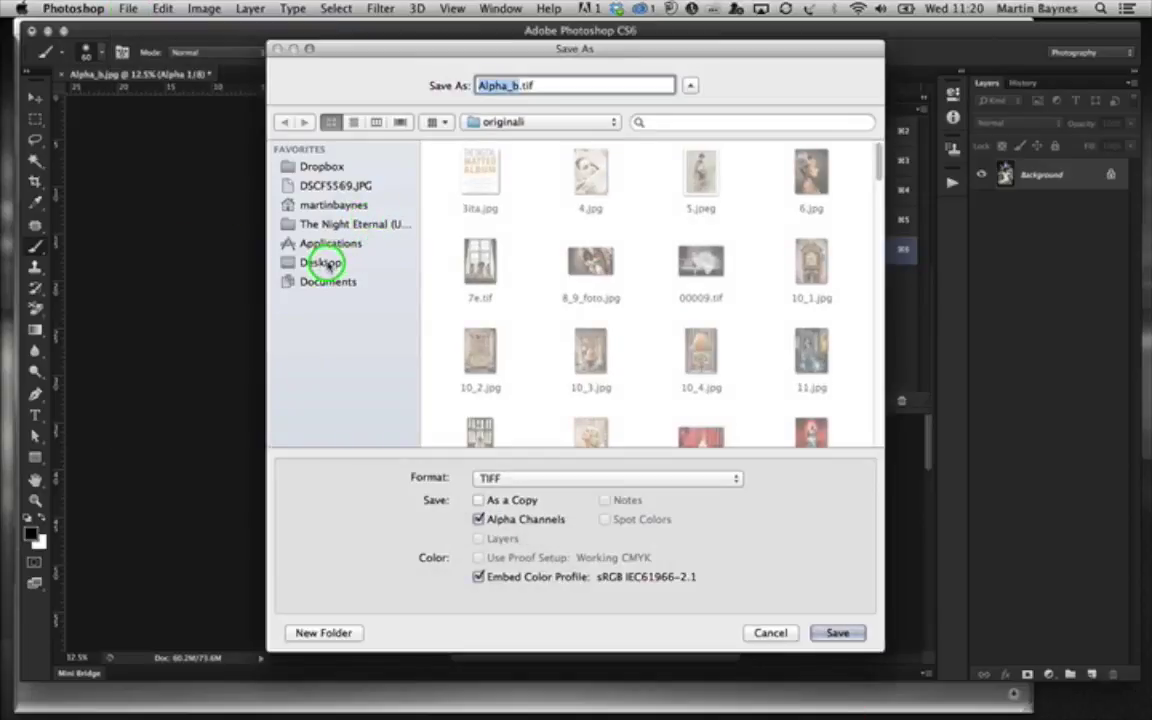
{"action": "left_click", "coordinate": [324, 263]}
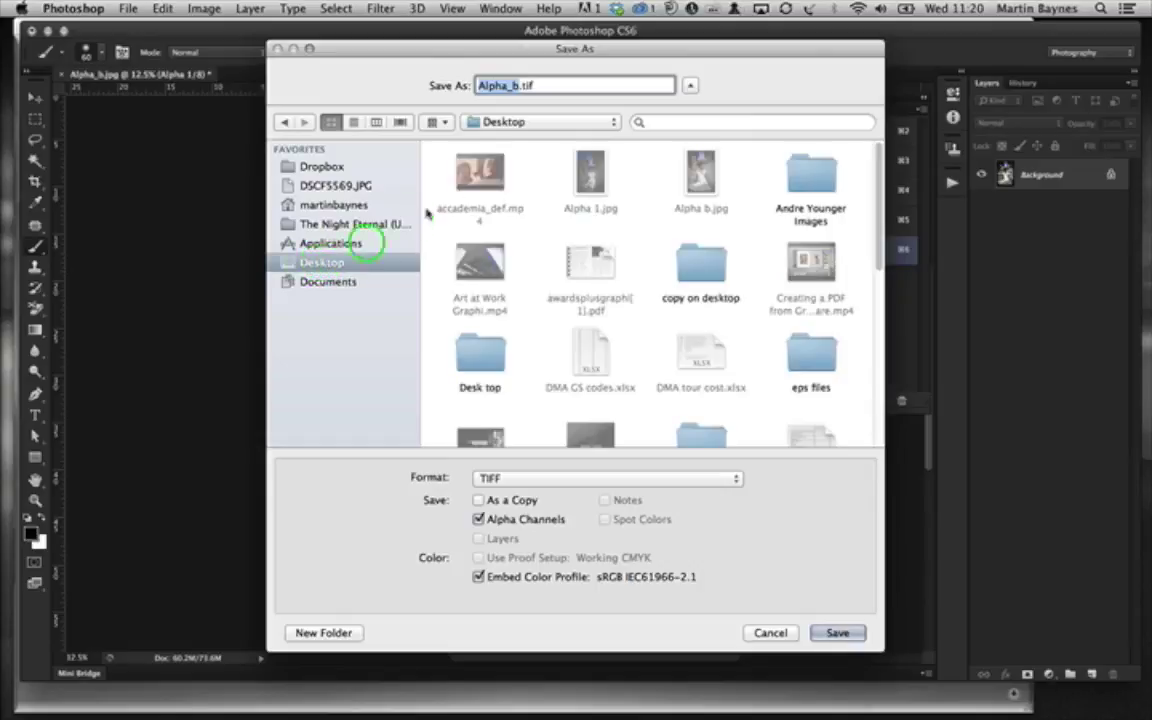
{"action": "left_click", "coordinate": [515, 86]}
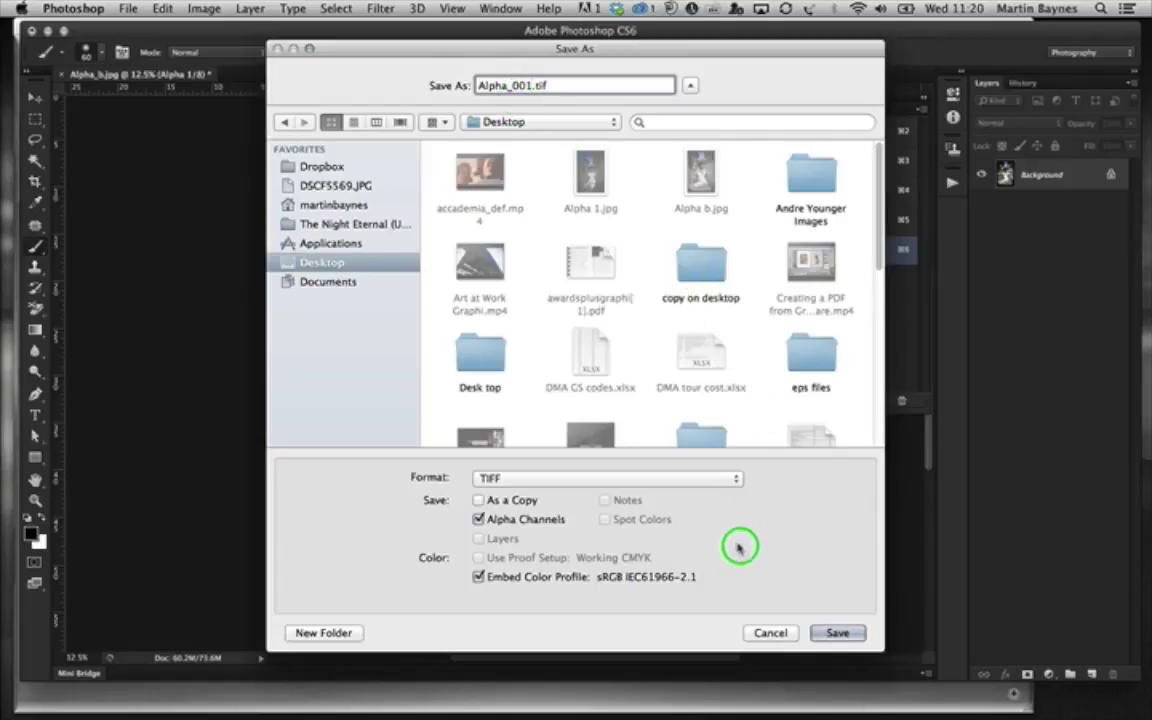
{"action": "left_click", "coordinate": [736, 484]}
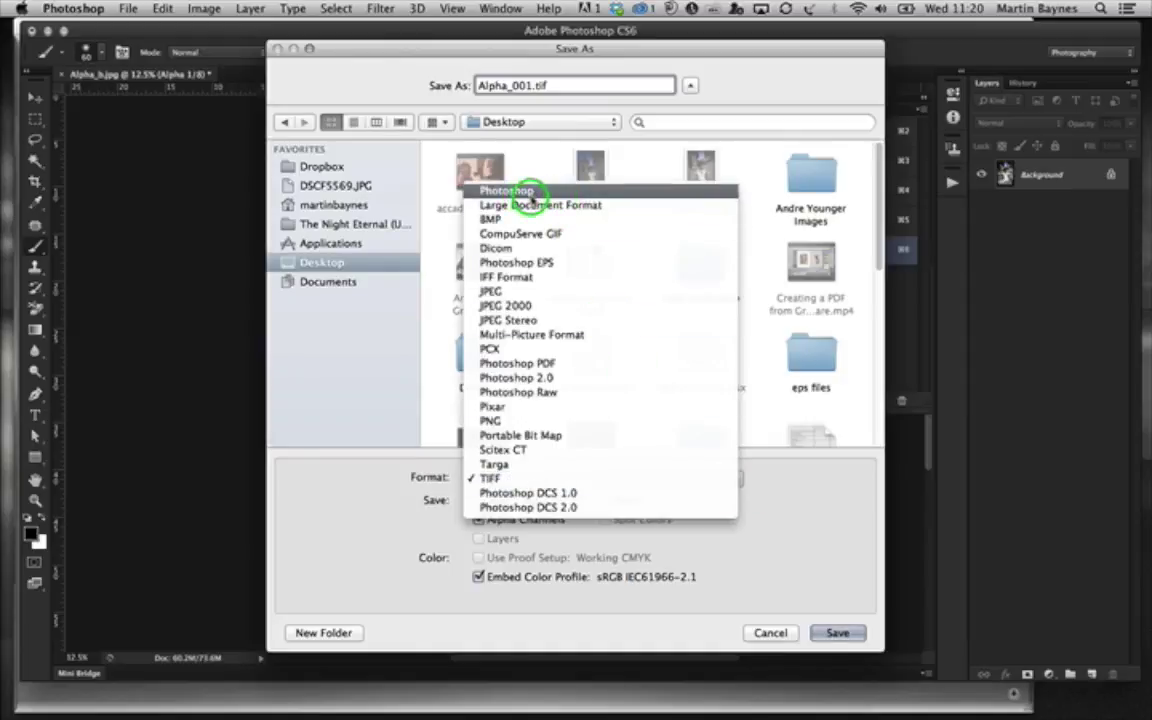
{"action": "left_click", "coordinate": [522, 481]}
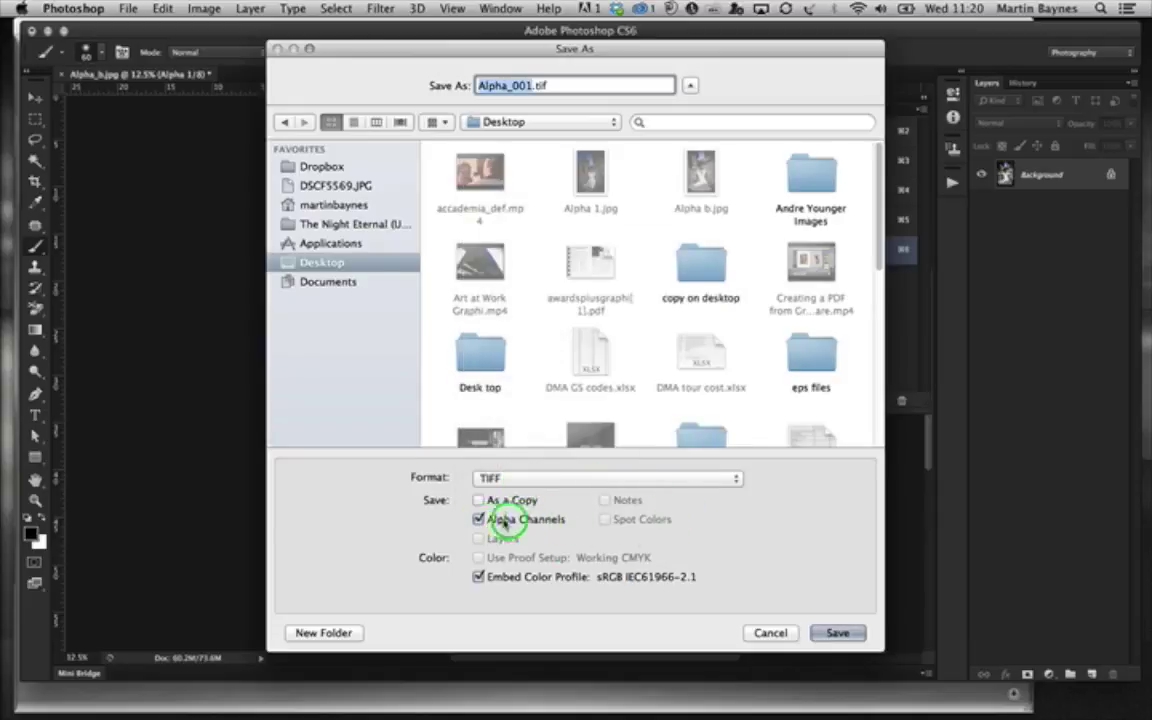
{"action": "left_click", "coordinate": [816, 634]}
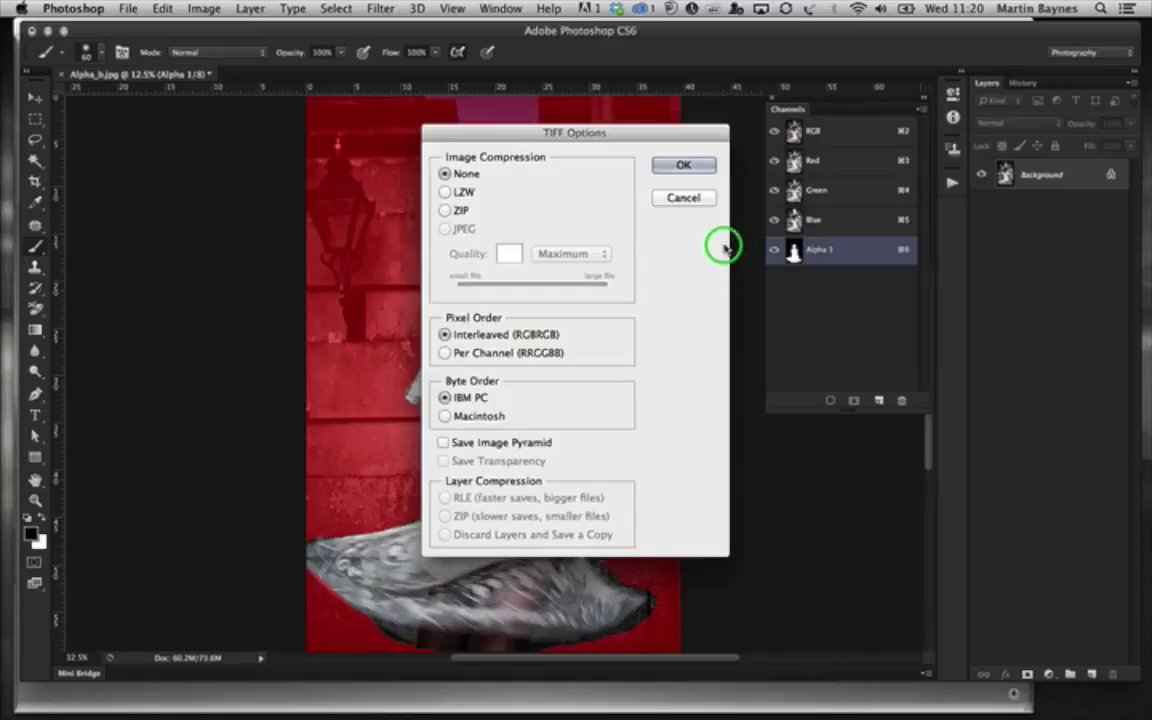
{"action": "left_click", "coordinate": [688, 164]}
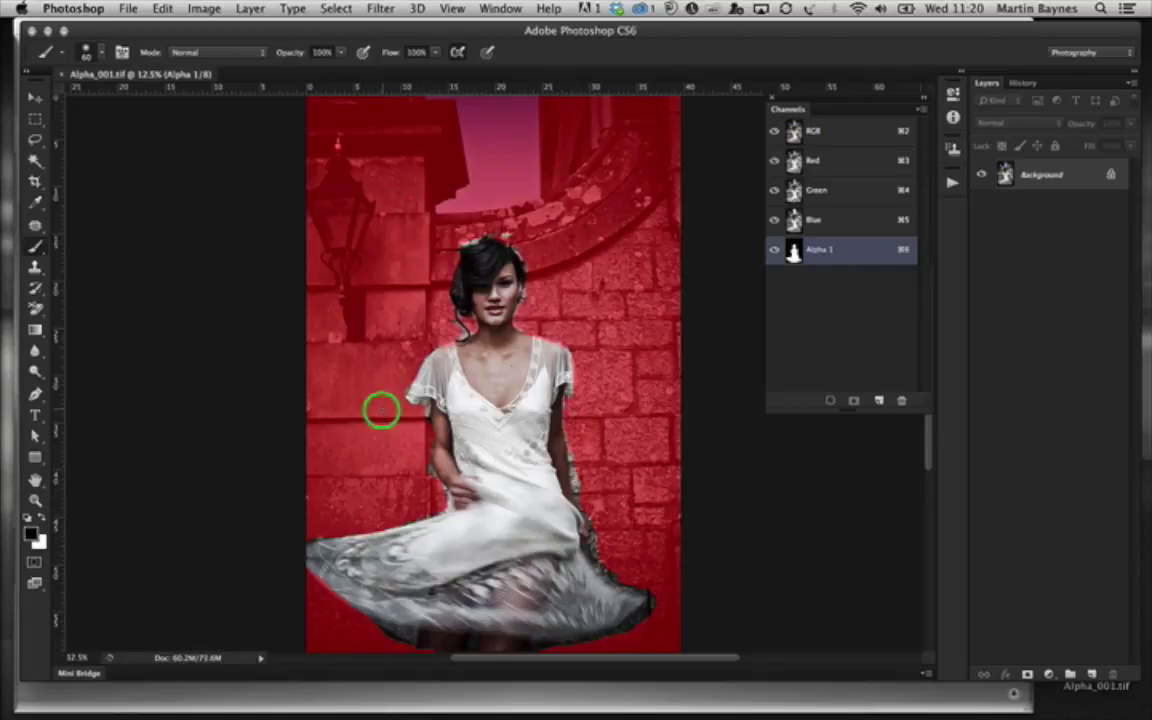
Load channel Alpha 1 as a new selection via Select > Load Selection
{"action": "left_click", "coordinate": [336, 8]}
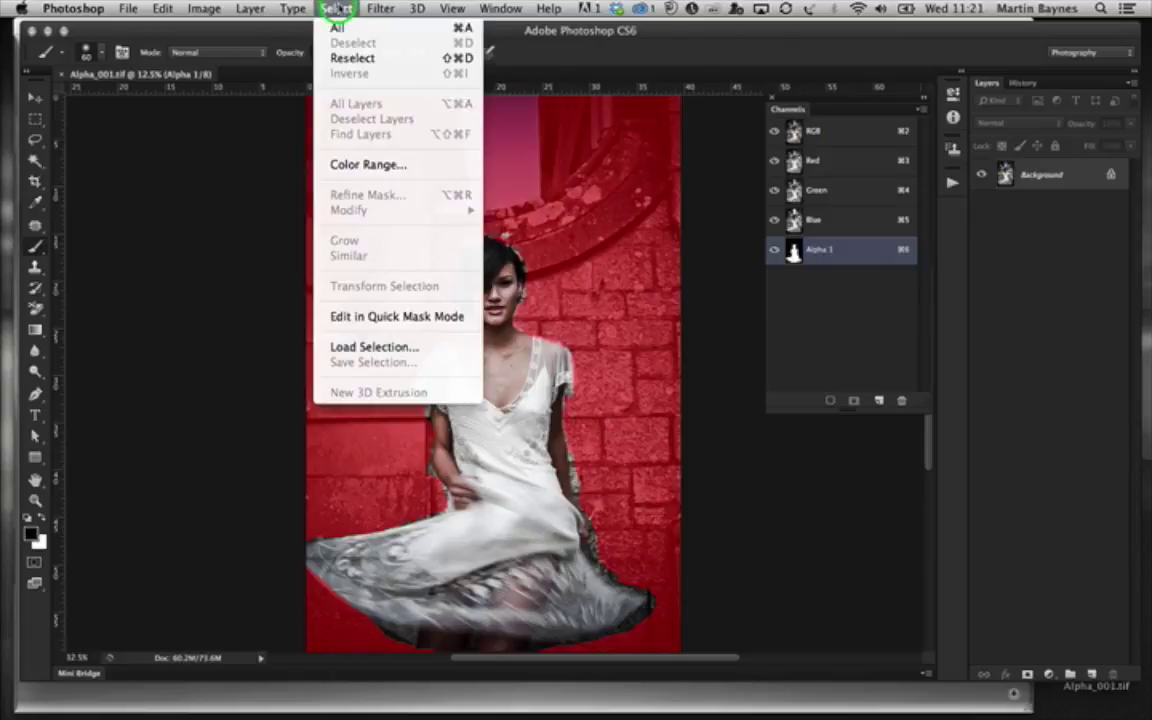
{"action": "left_click", "coordinate": [368, 347]}
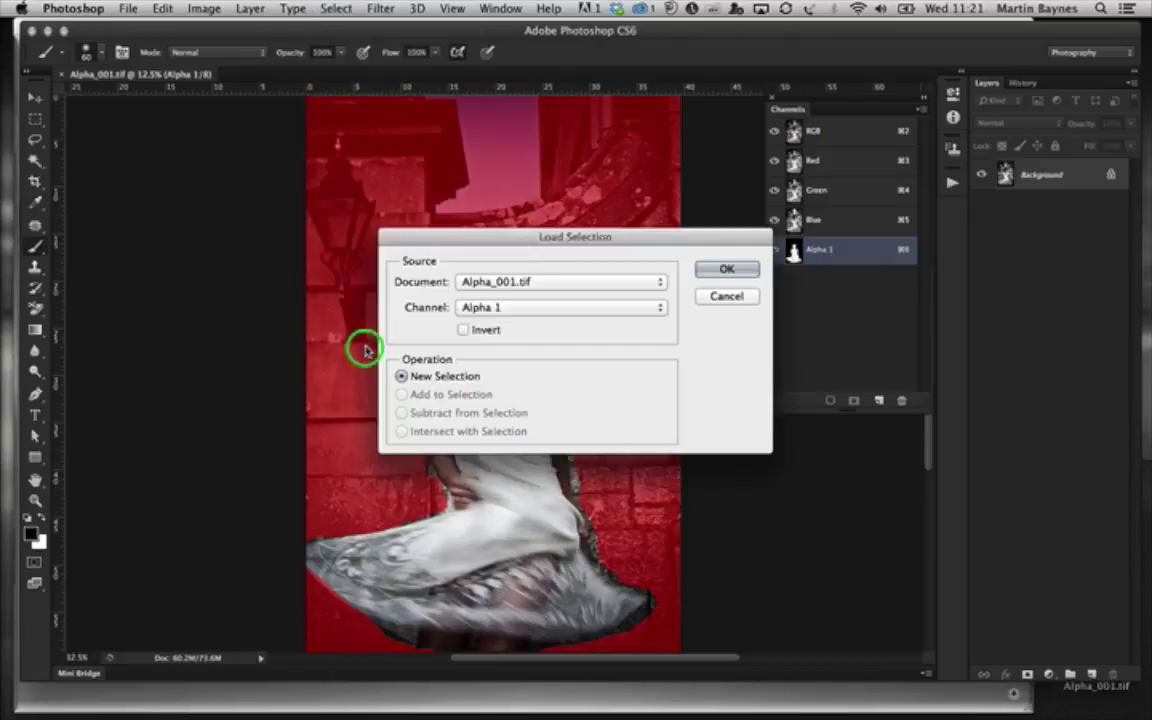
{"action": "left_click", "coordinate": [748, 268]}
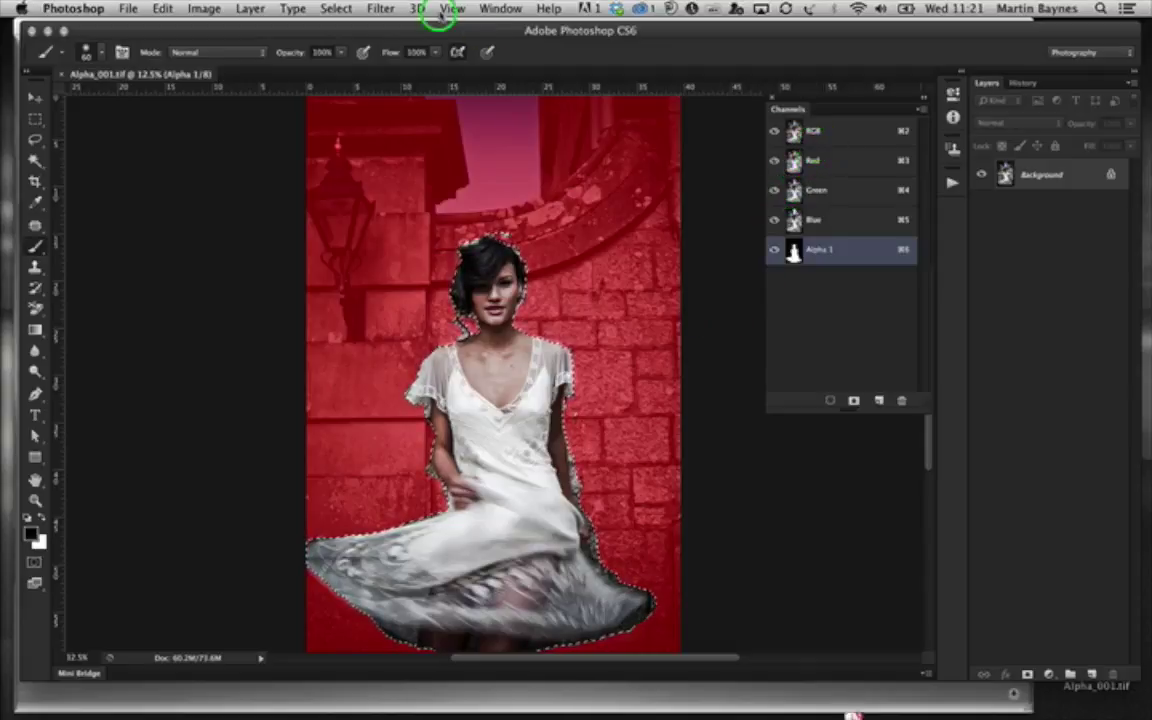
Invert the selection to the background, brush over the pink area near the arch, and return to RGB
{"action": "left_click", "coordinate": [333, 9]}
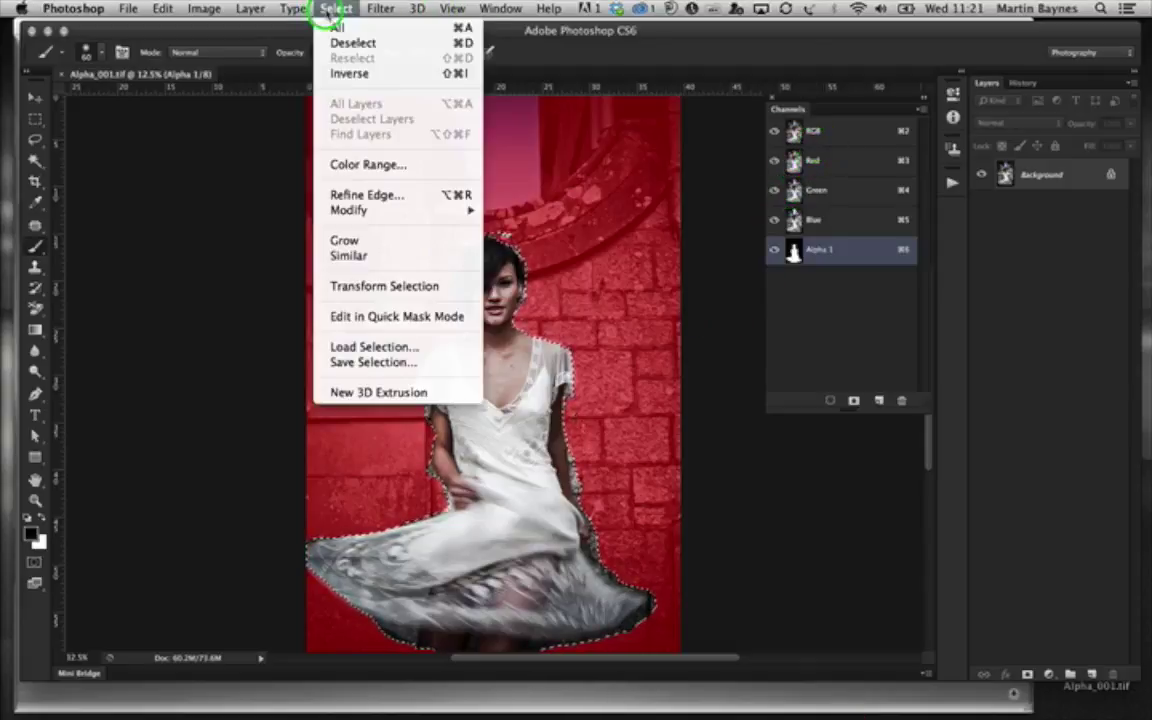
{"action": "left_click", "coordinate": [349, 74]}
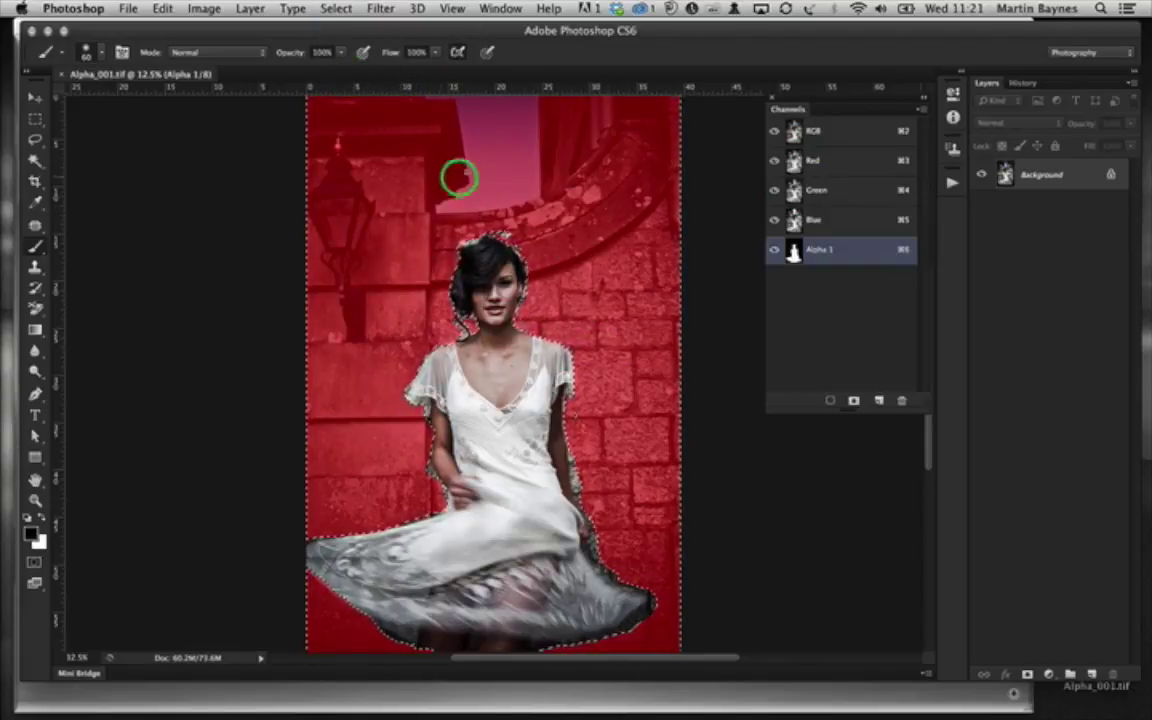
{"action": "mouse_move", "coordinate": [459, 178]}
{"action": "left_mouse_down"}
{"action": "mouse_move", "coordinate": [527, 177]}
{"action": "mouse_move", "coordinate": [553, 201]}
{"action": "left_mouse_up"}
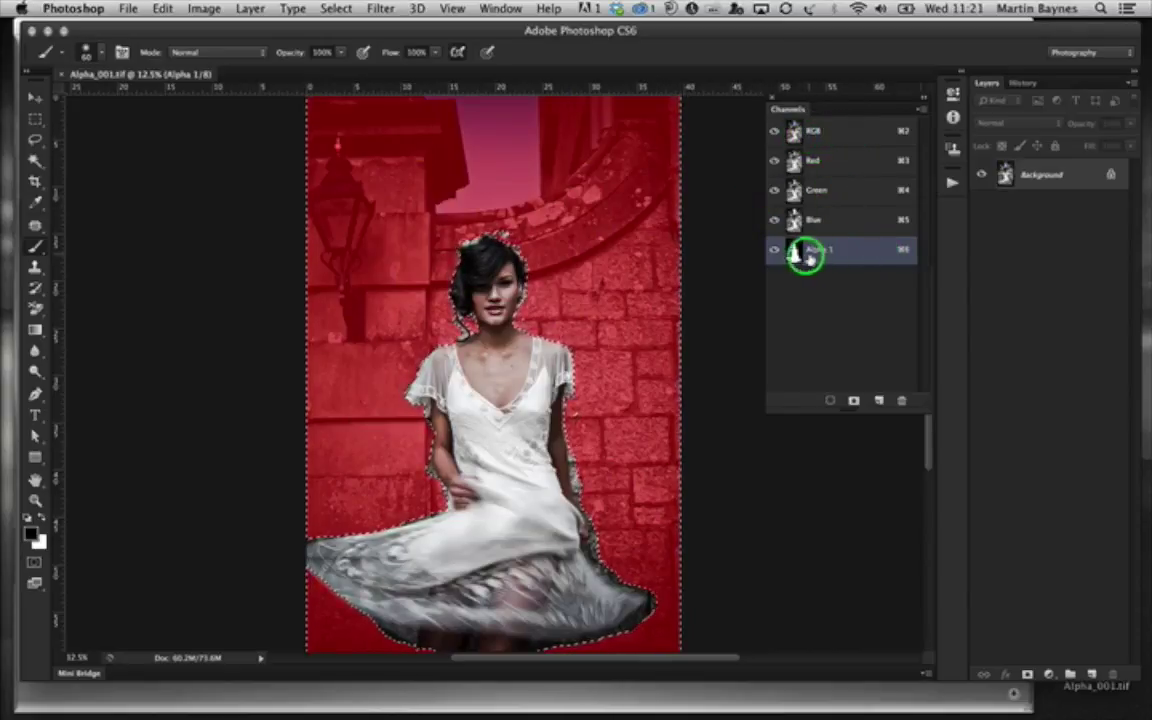
{"action": "left_click", "coordinate": [838, 130]}
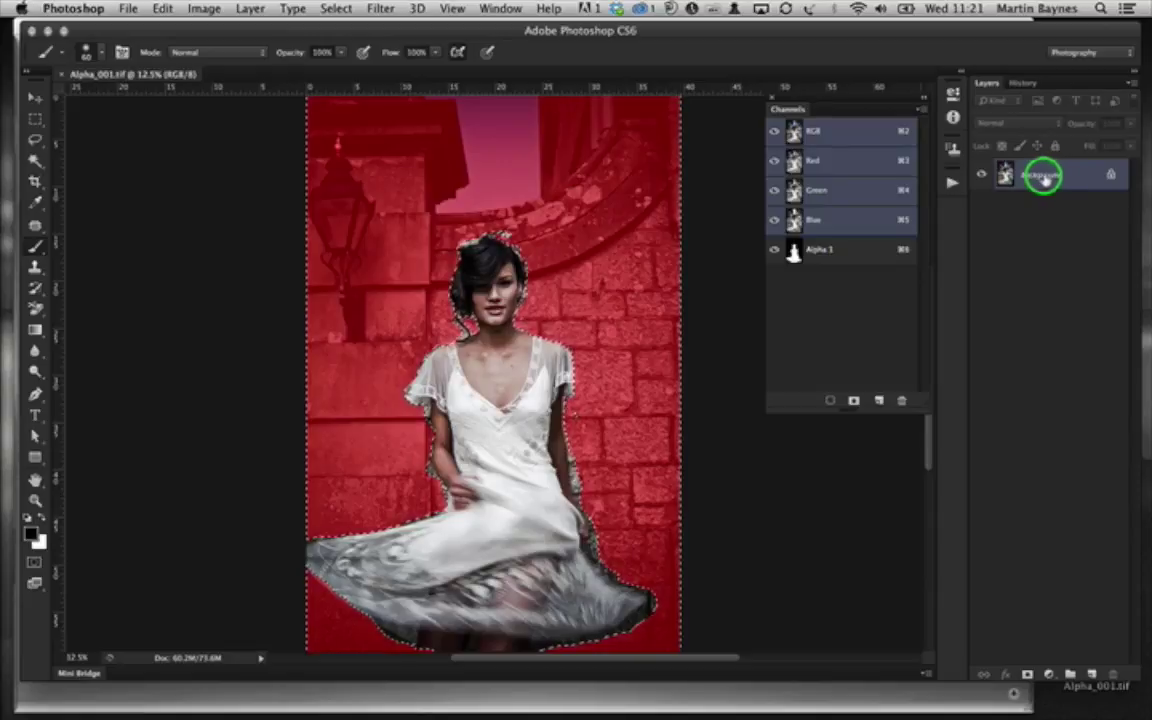
Convert the Background into an editable Layer 0 and dismiss the reminder notification
{"action": "double_click", "coordinate": [995, 176]}
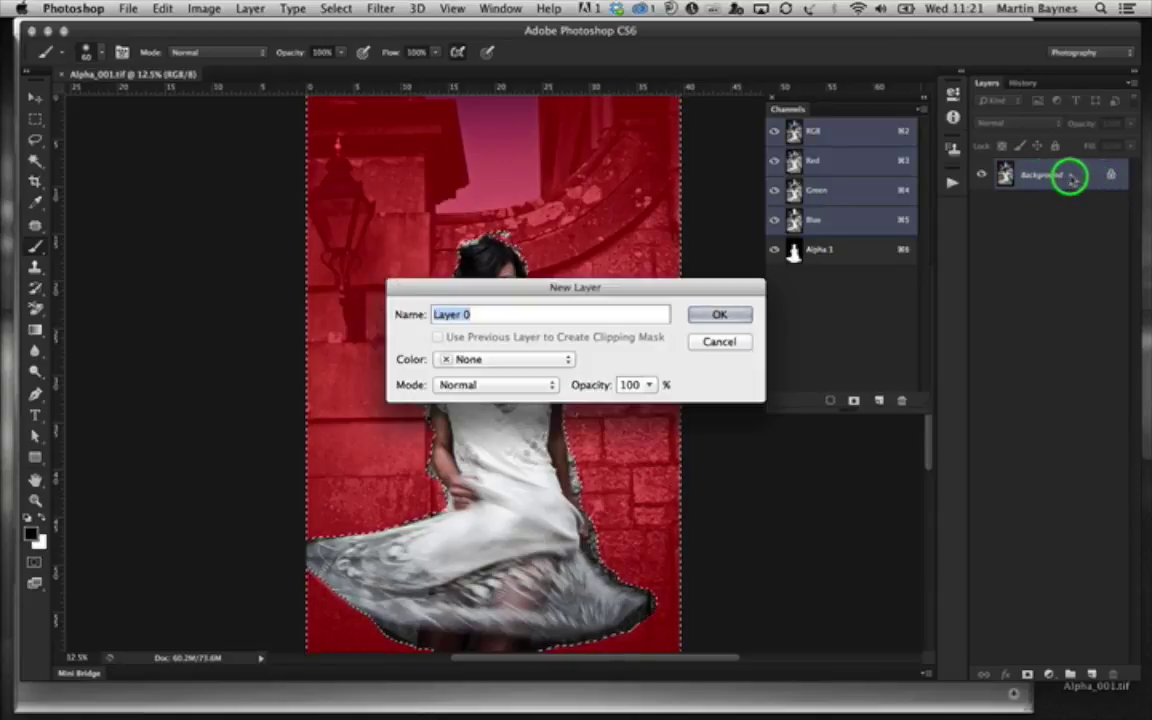
{"action": "left_click", "coordinate": [733, 320]}
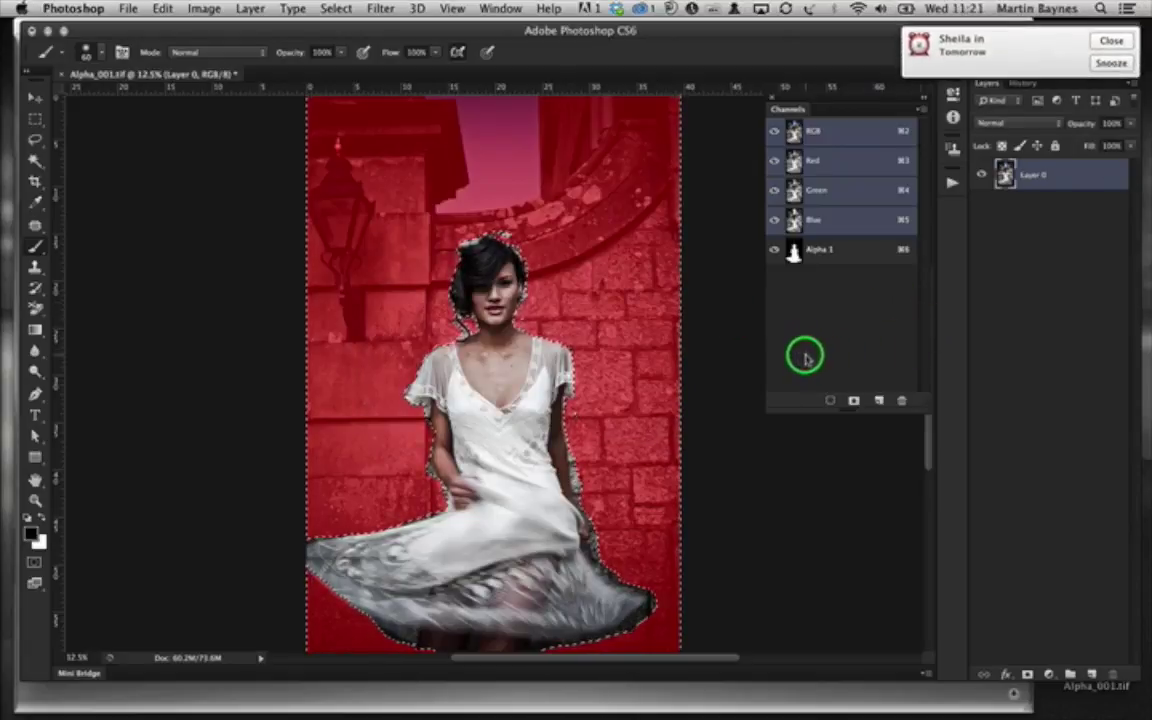
{"action": "left_click", "coordinate": [1082, 9]}
{"action": "left_click", "coordinate": [1105, 44]}
{"action": "left_click", "coordinate": [1110, 41]}
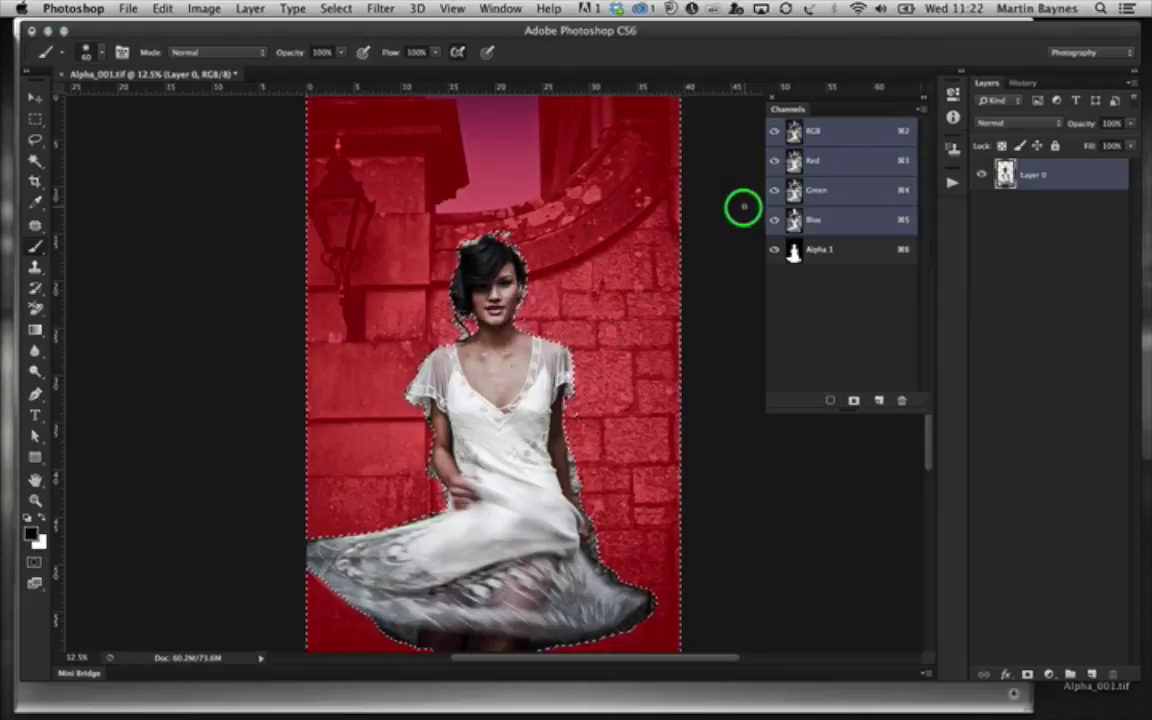
Delete the selected brick backdrop, leaving the bride on transparency, and toggle the Alpha 1 overlay
{"action": "key", "text": "Delete"}
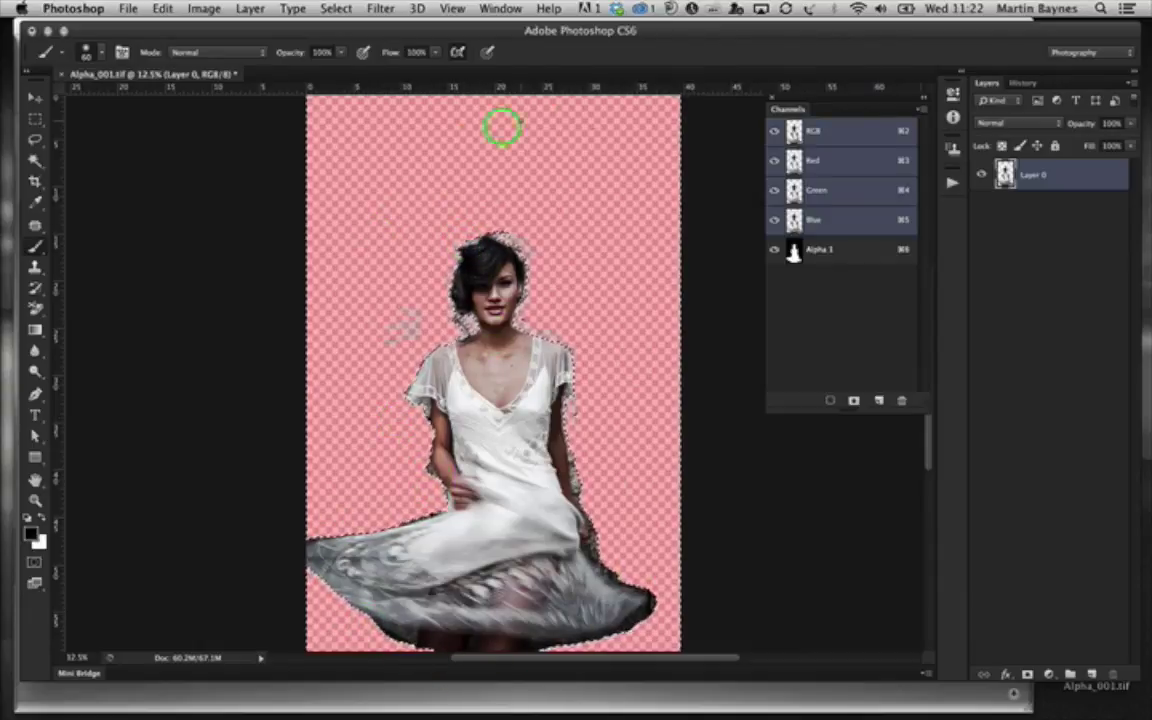
{"action": "left_click", "coordinate": [770, 251]}
{"action": "left_click", "coordinate": [770, 251]}
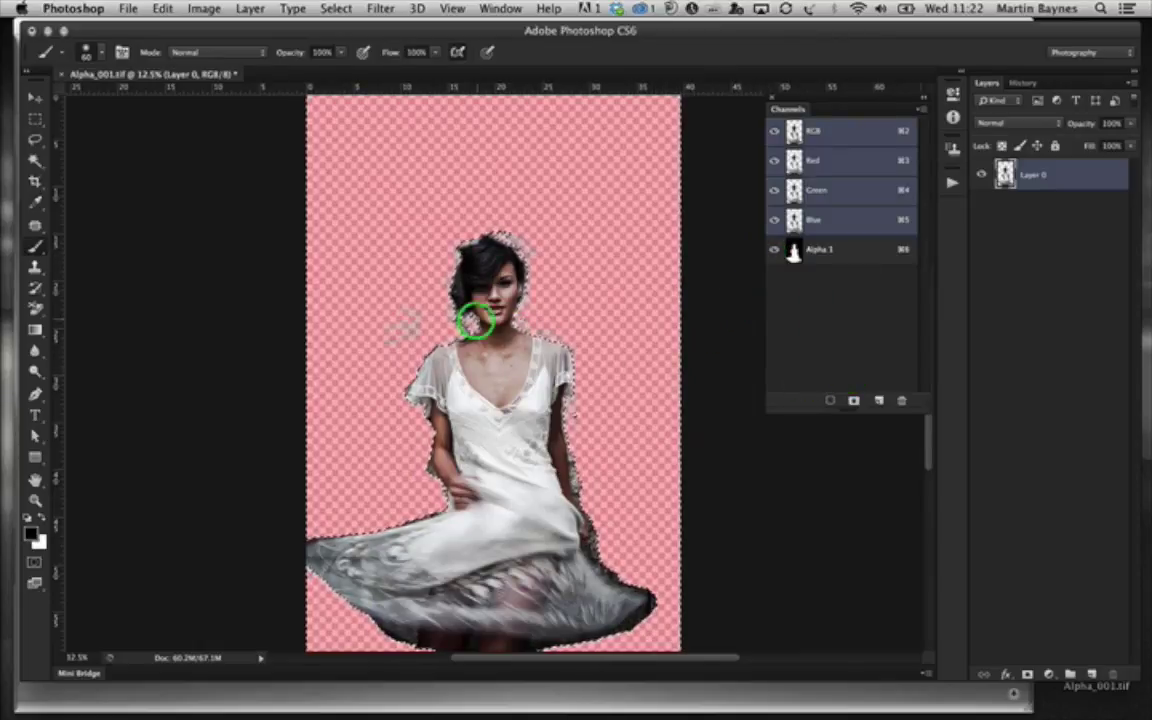
Save the image to the Desktop as TIFF Alpha_002.tif with alpha channels and layers, accepting the TIFF options
{"action": "left_click", "coordinate": [128, 10]}
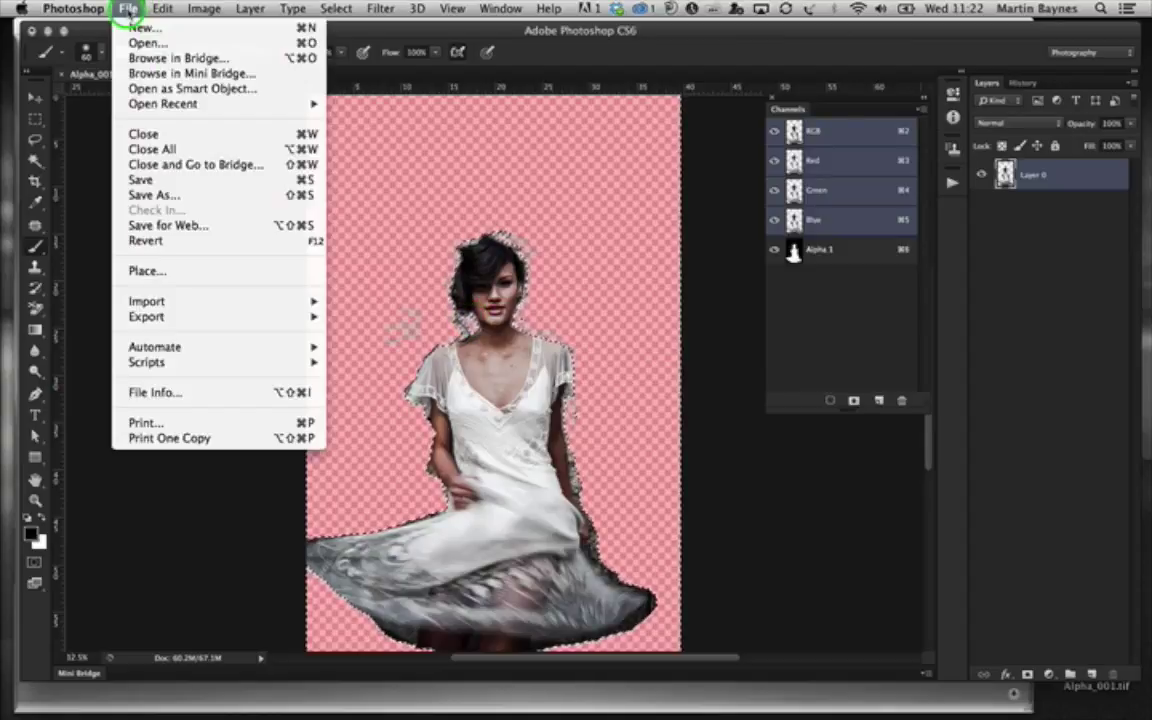
{"action": "left_click", "coordinate": [153, 133]}
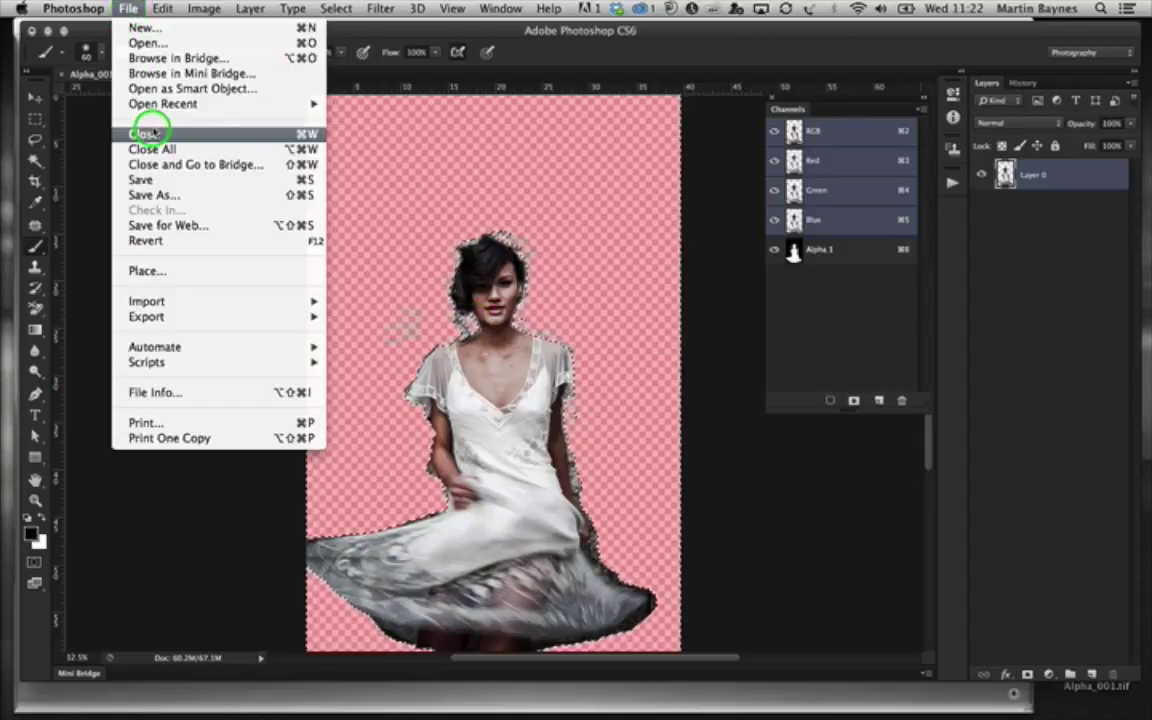
{"action": "left_click", "coordinate": [165, 195]}
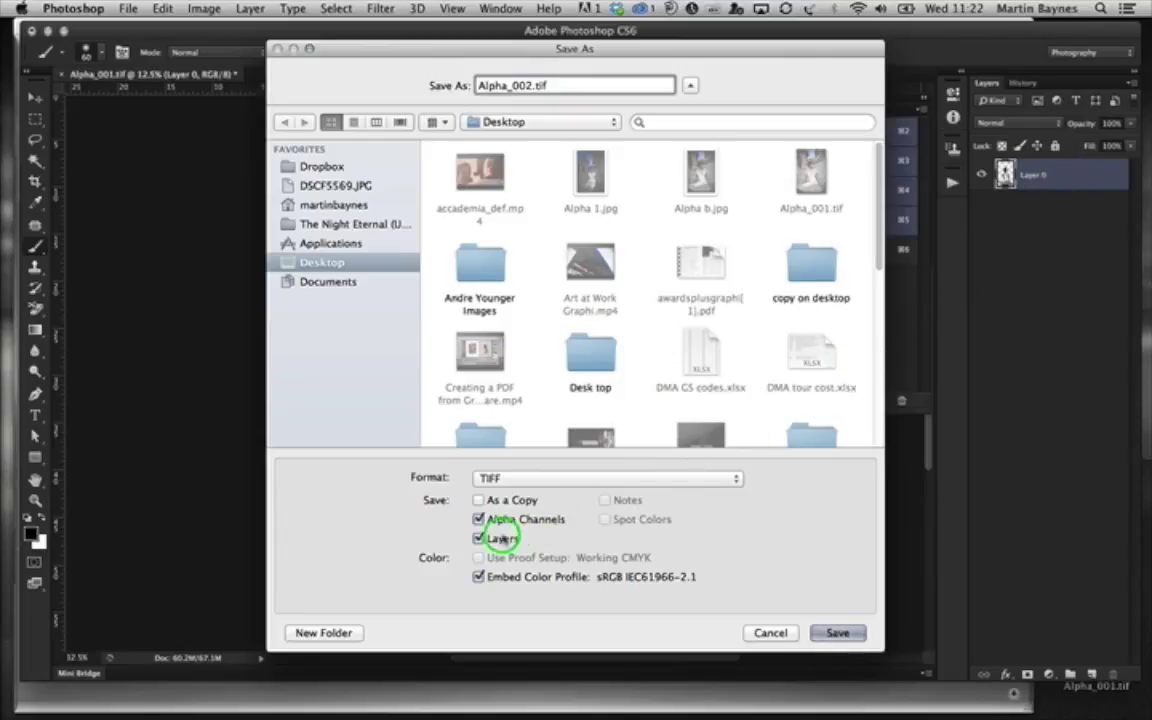
{"action": "left_click", "coordinate": [834, 633]}
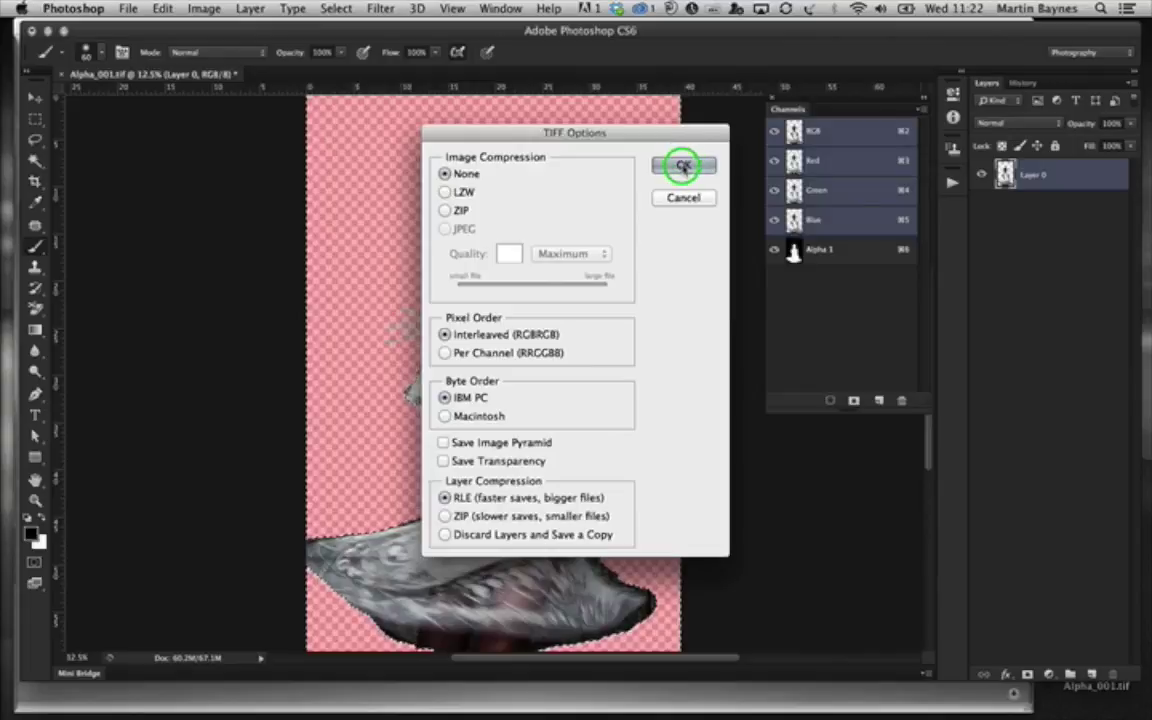
{"action": "left_click", "coordinate": [684, 166]}
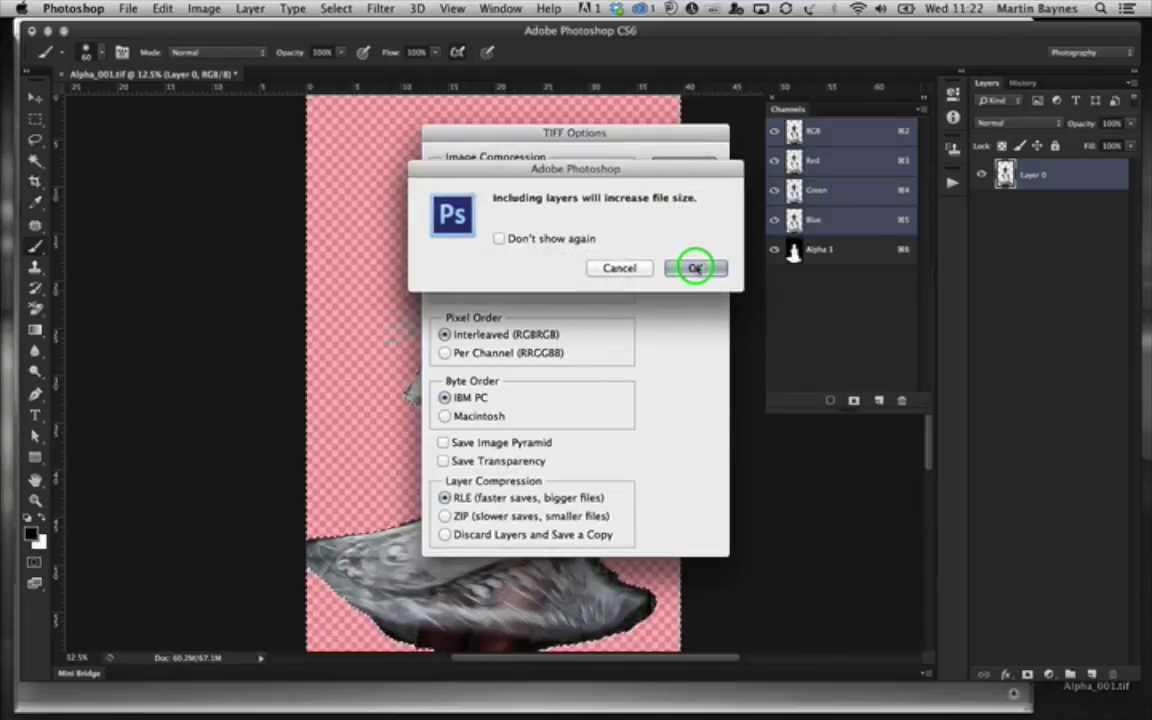
{"action": "left_click", "coordinate": [695, 268]}
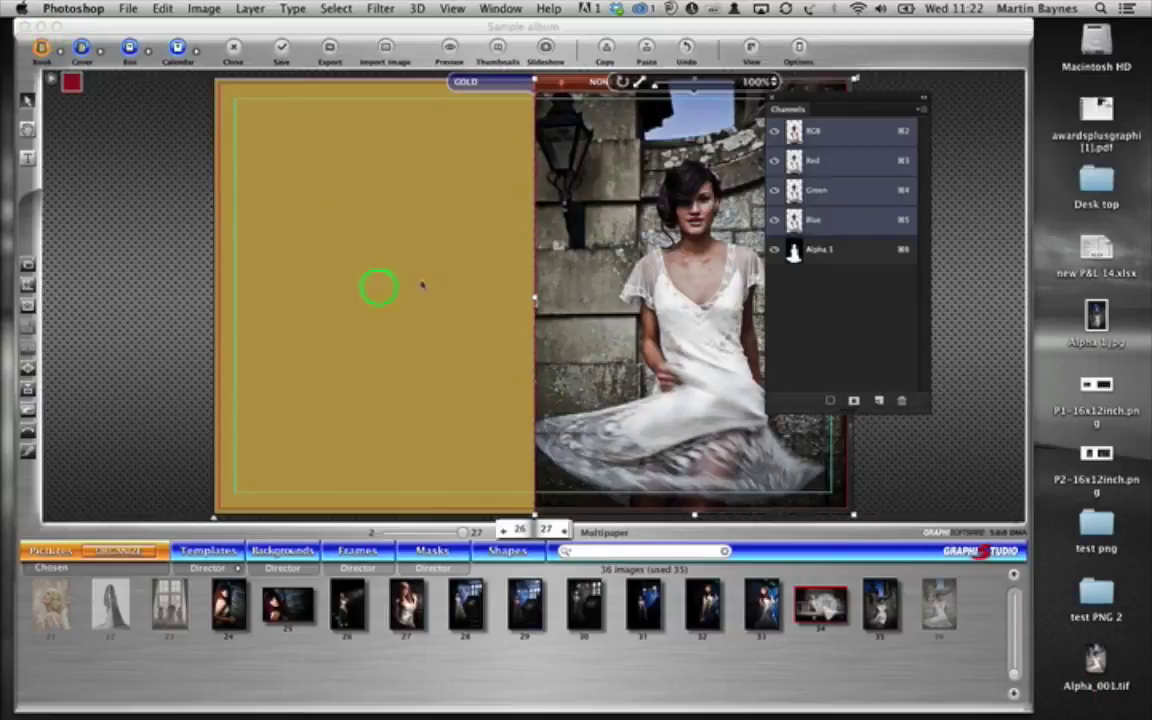
Delete the right-page bride photo and import Alpha_001.tif and Alpha_002.tif with their Finishes channel
{"action": "left_click", "coordinate": [404, 267]}
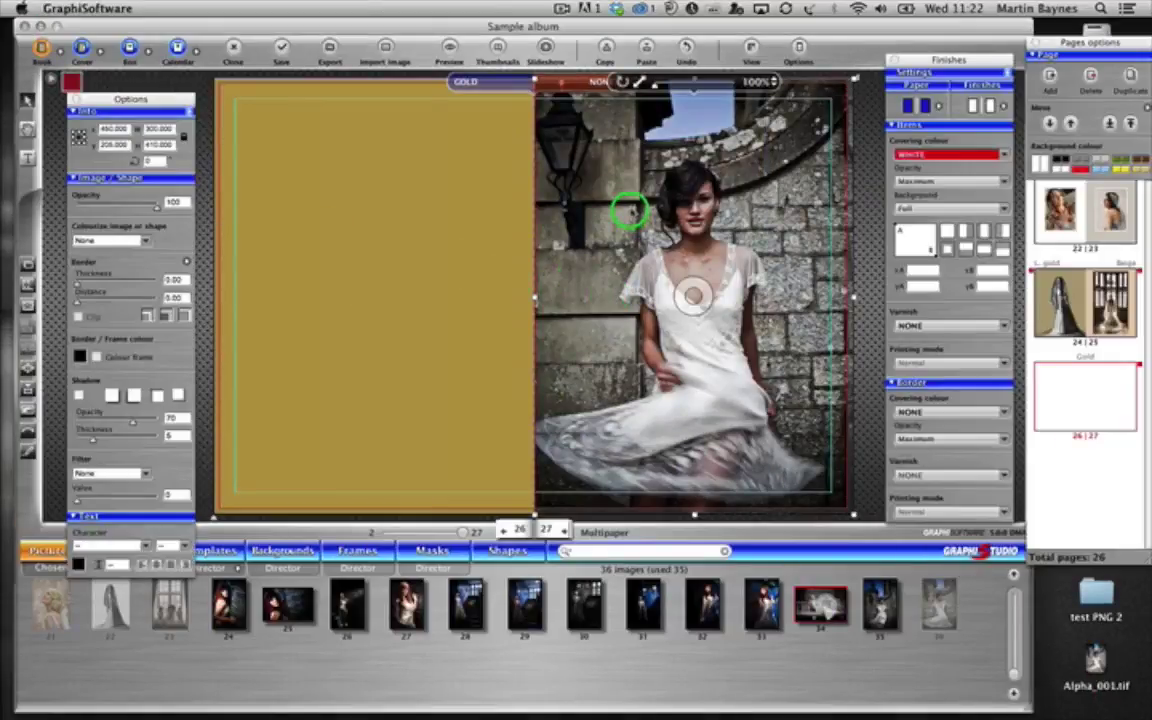
{"action": "key", "text": "Delete"}
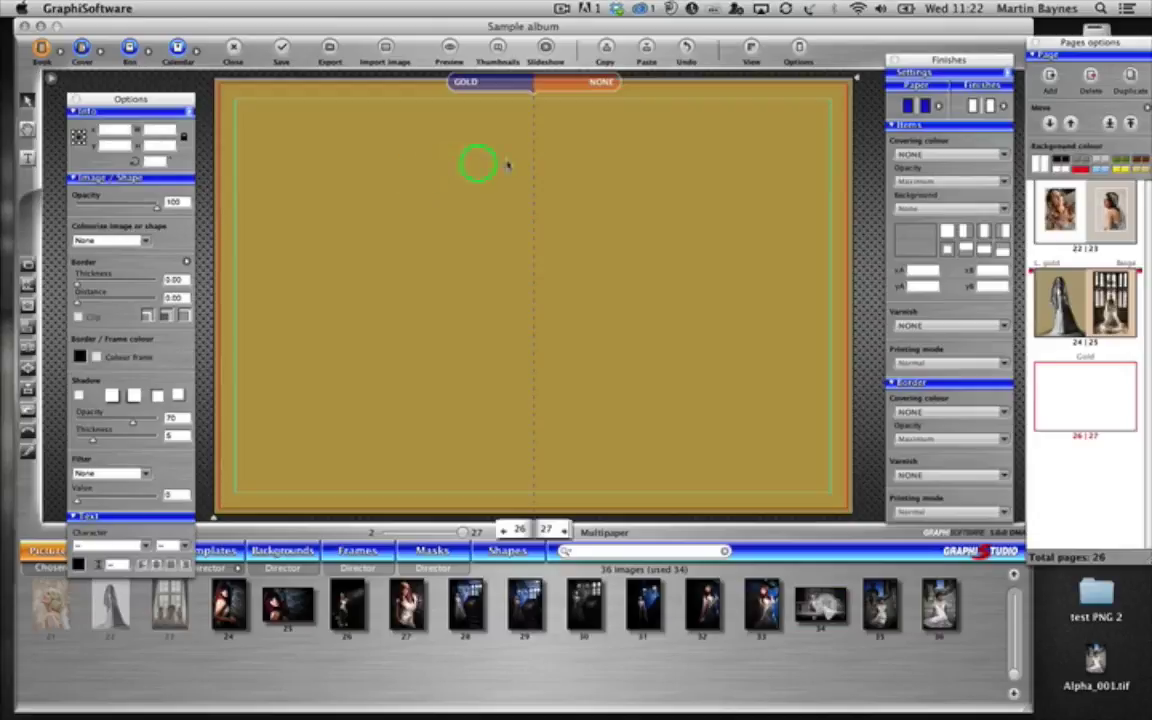
{"action": "left_click", "coordinate": [385, 46]}
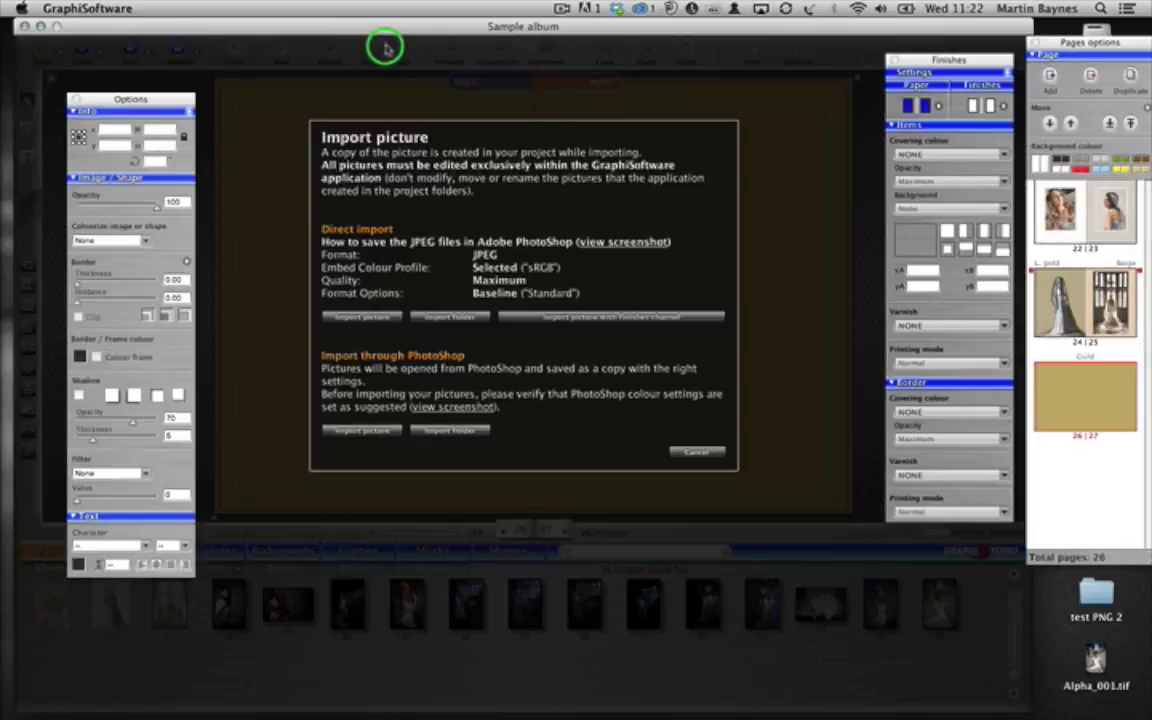
{"action": "left_click", "coordinate": [586, 318]}
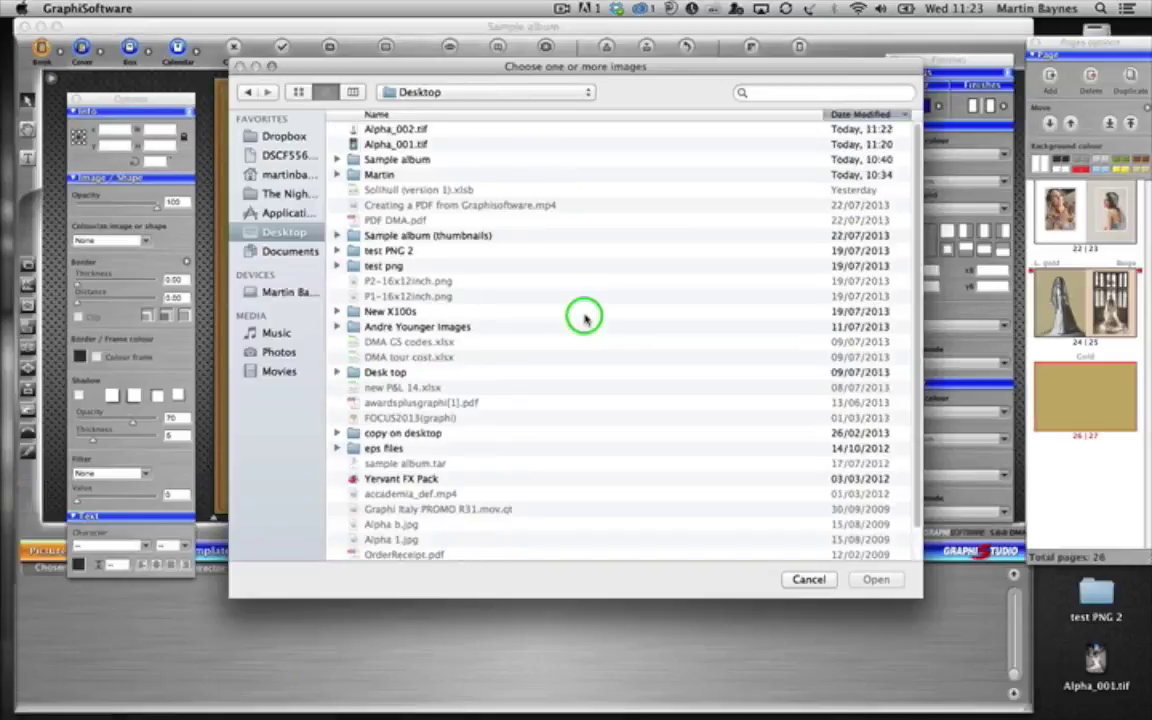
{"action": "left_click", "coordinate": [400, 130]}
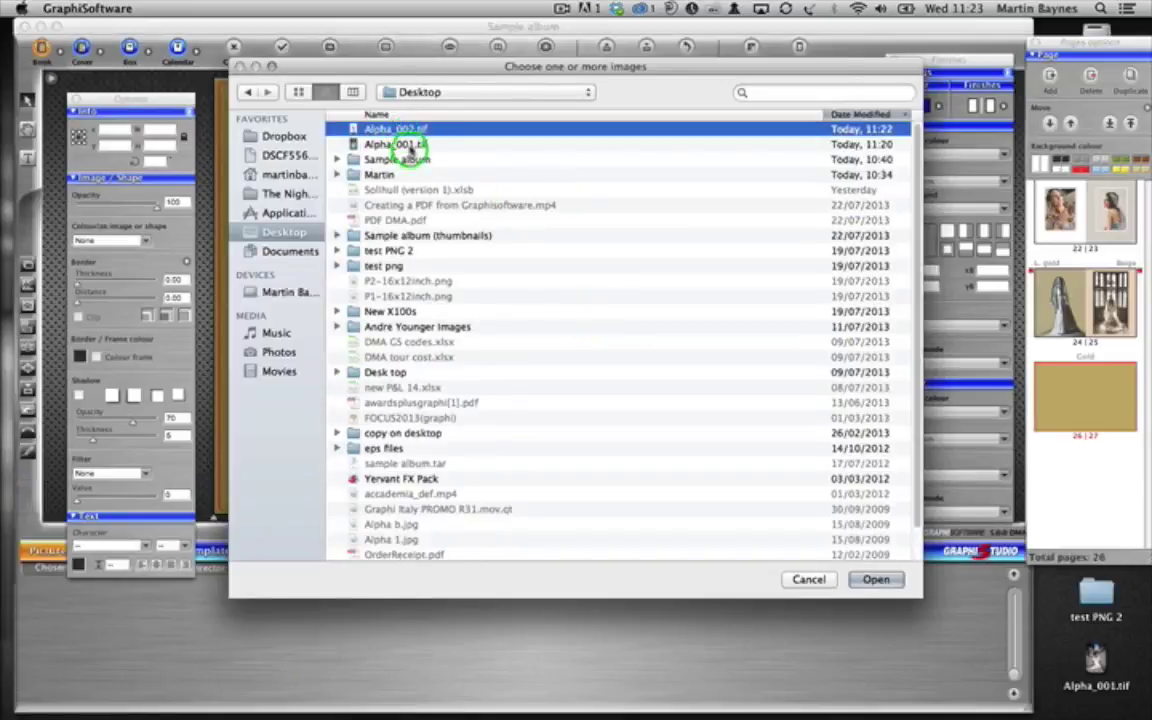
{"action": "left_click", "coordinate": [398, 144], "text": "shift"}
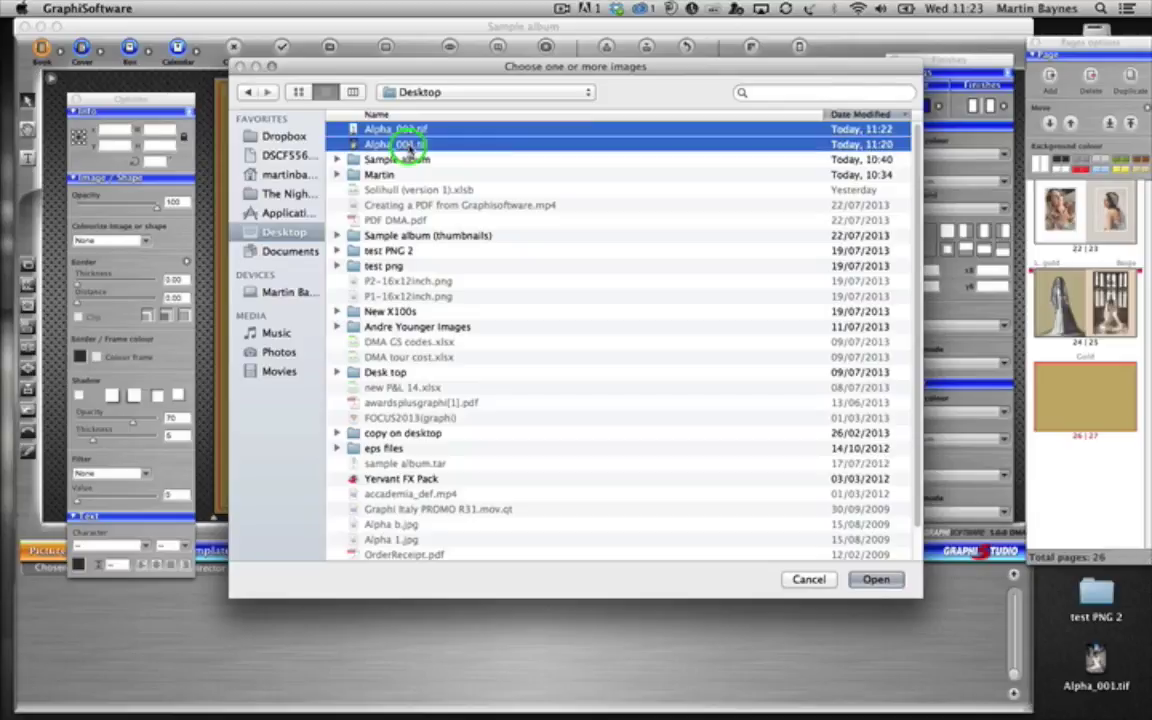
{"action": "left_click", "coordinate": [880, 578]}
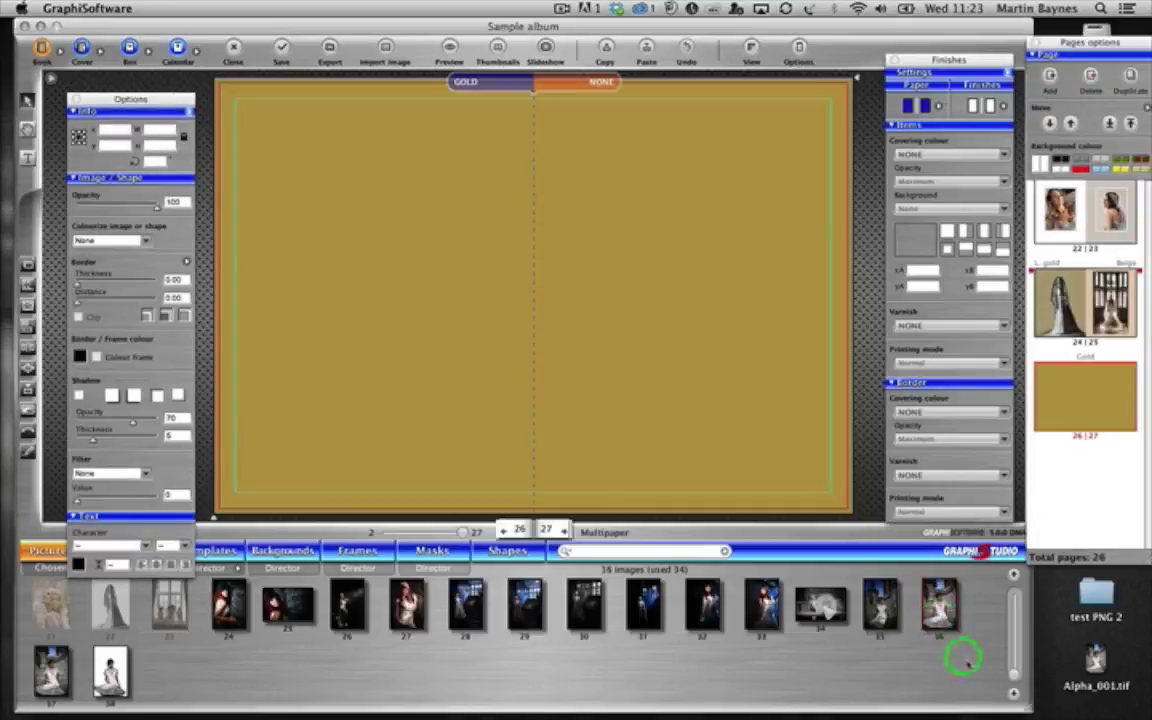
Drag Alpha_001 onto the left page and Alpha_002 onto the right page
{"action": "mouse_move", "coordinate": [110, 668]}
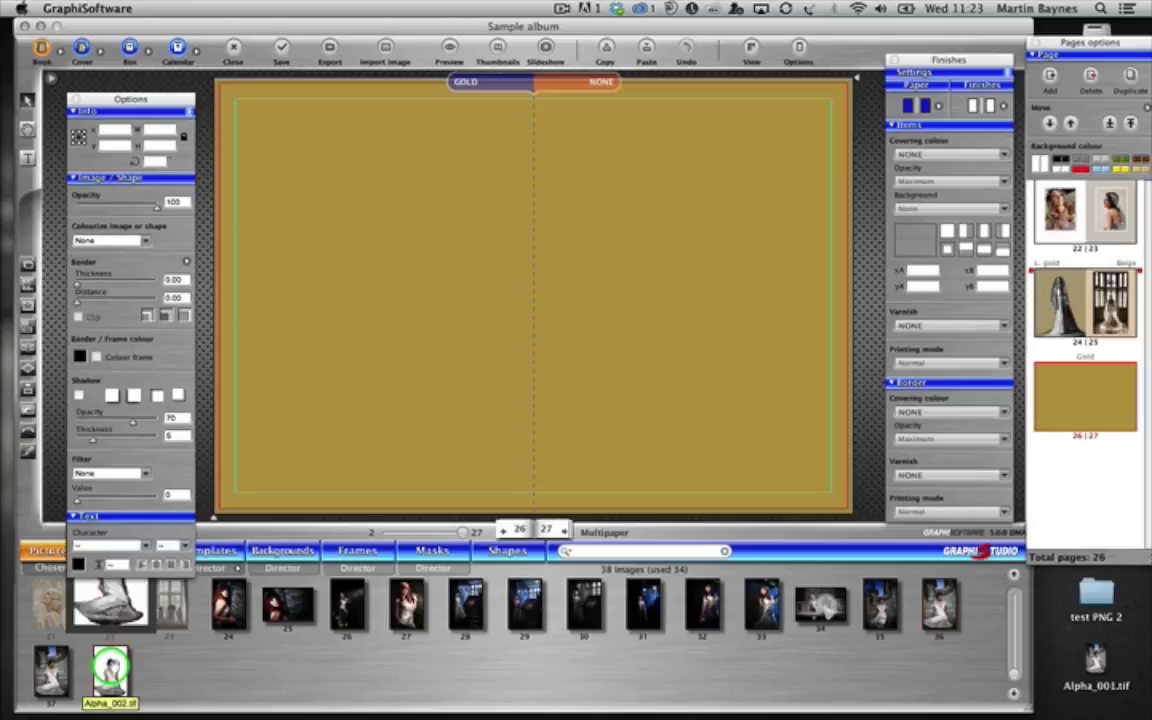
{"action": "mouse_move", "coordinate": [52, 668]}
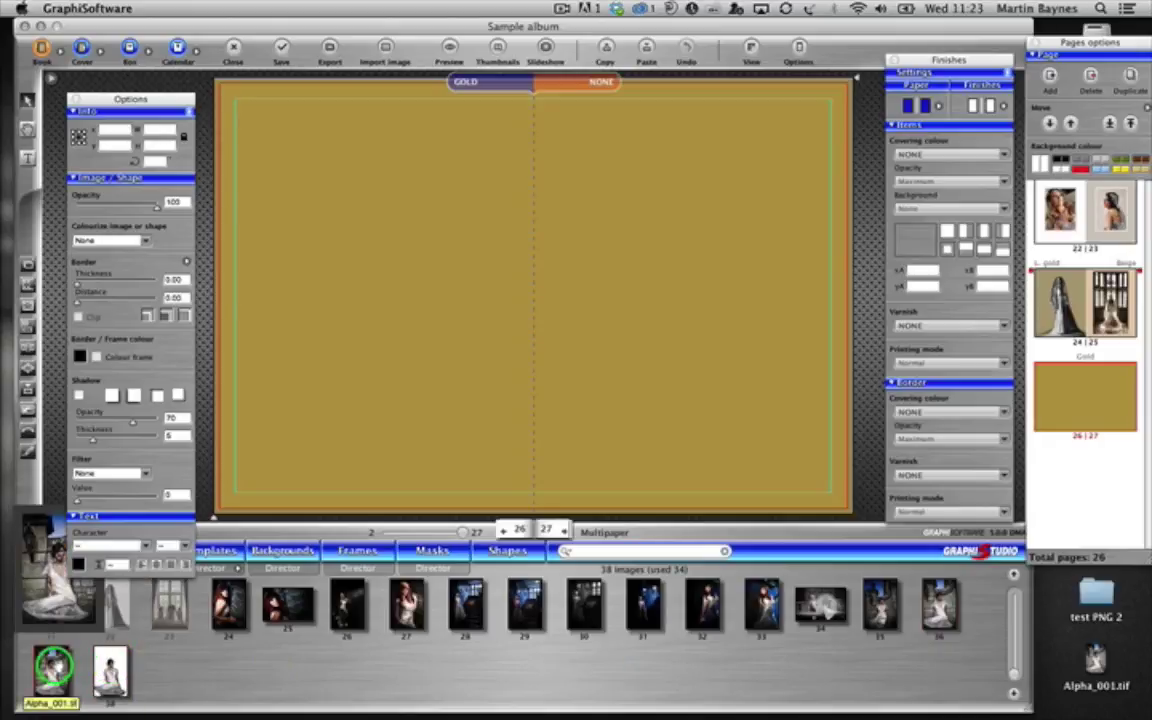
{"action": "left_click_drag", "start_coordinate": [52, 668], "coordinate": [375, 252]}
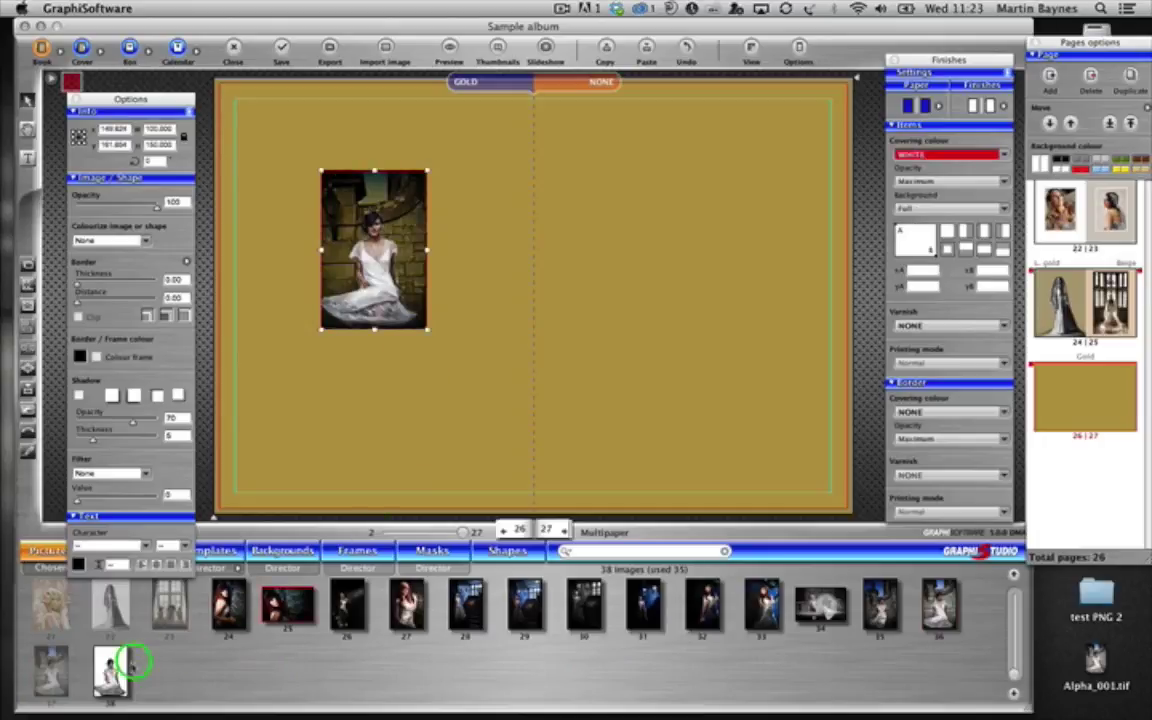
{"action": "left_click_drag", "start_coordinate": [133, 660], "coordinate": [668, 289]}
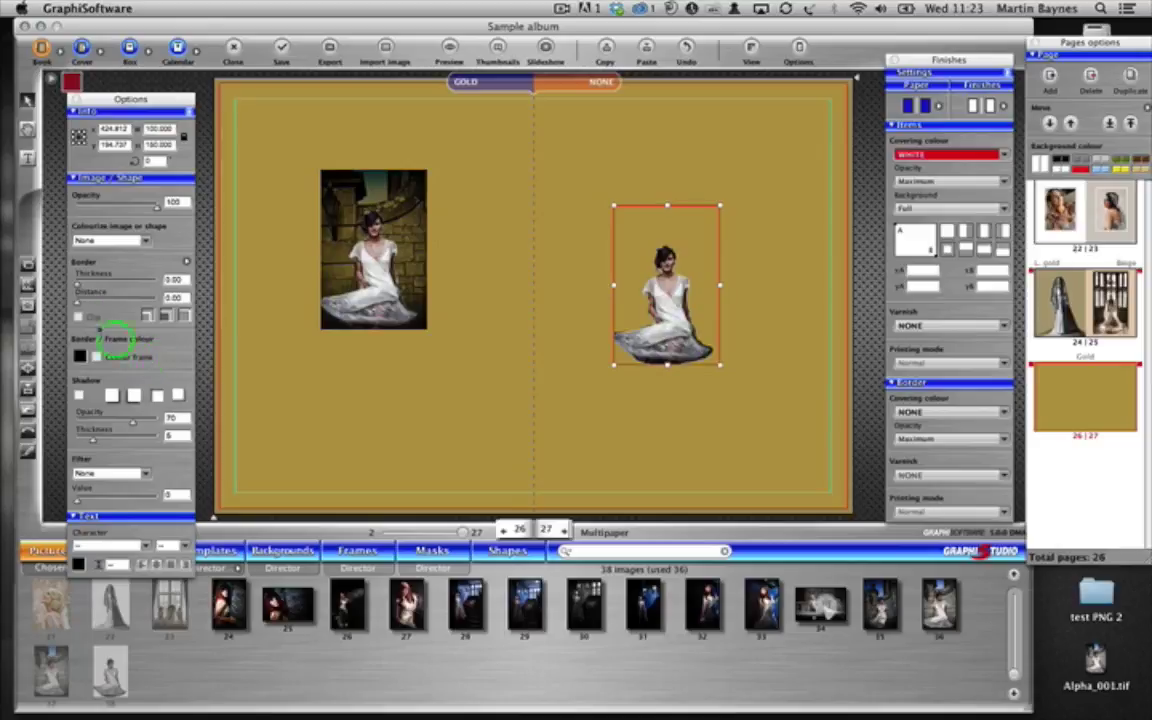
Fit both the right-page and left-page photos to fill their pages
{"action": "left_click", "coordinate": [27, 285]}
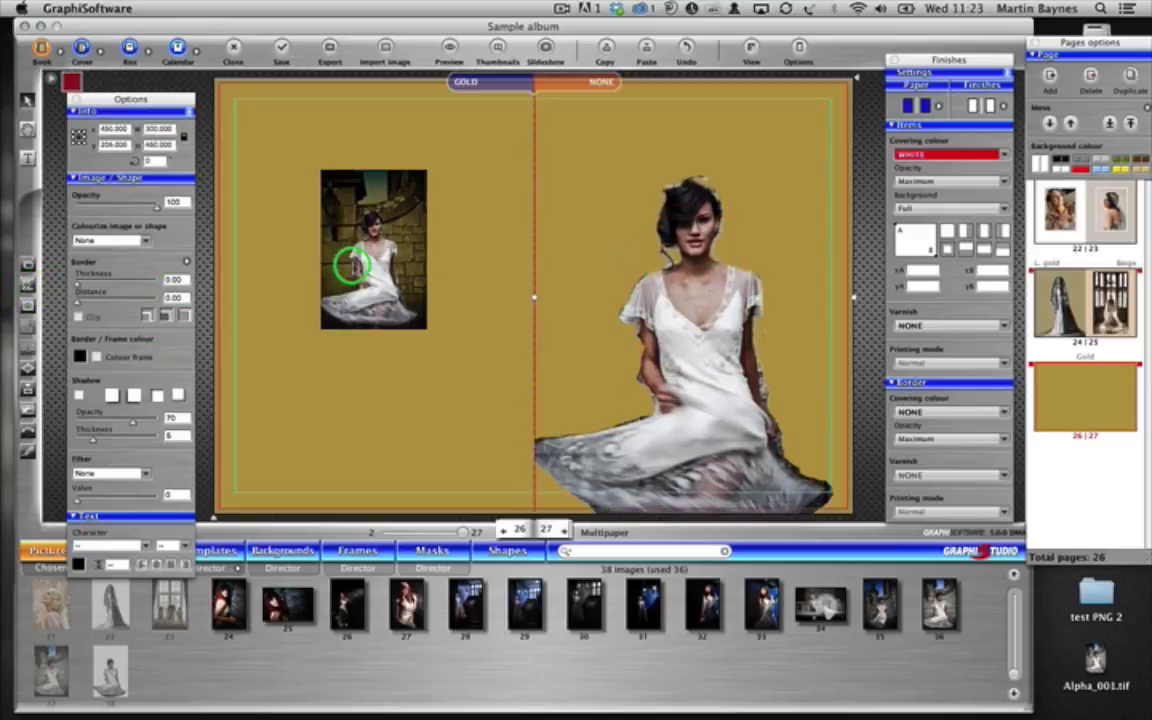
{"action": "left_click", "coordinate": [350, 265]}
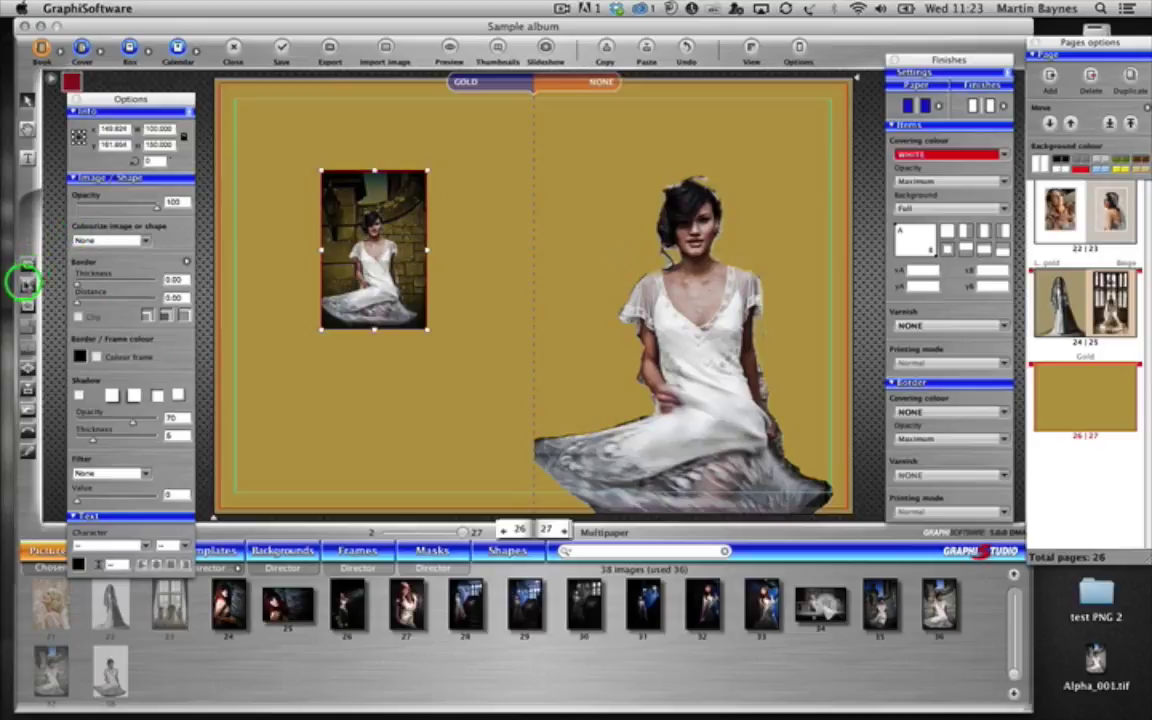
{"action": "left_click", "coordinate": [27, 285]}
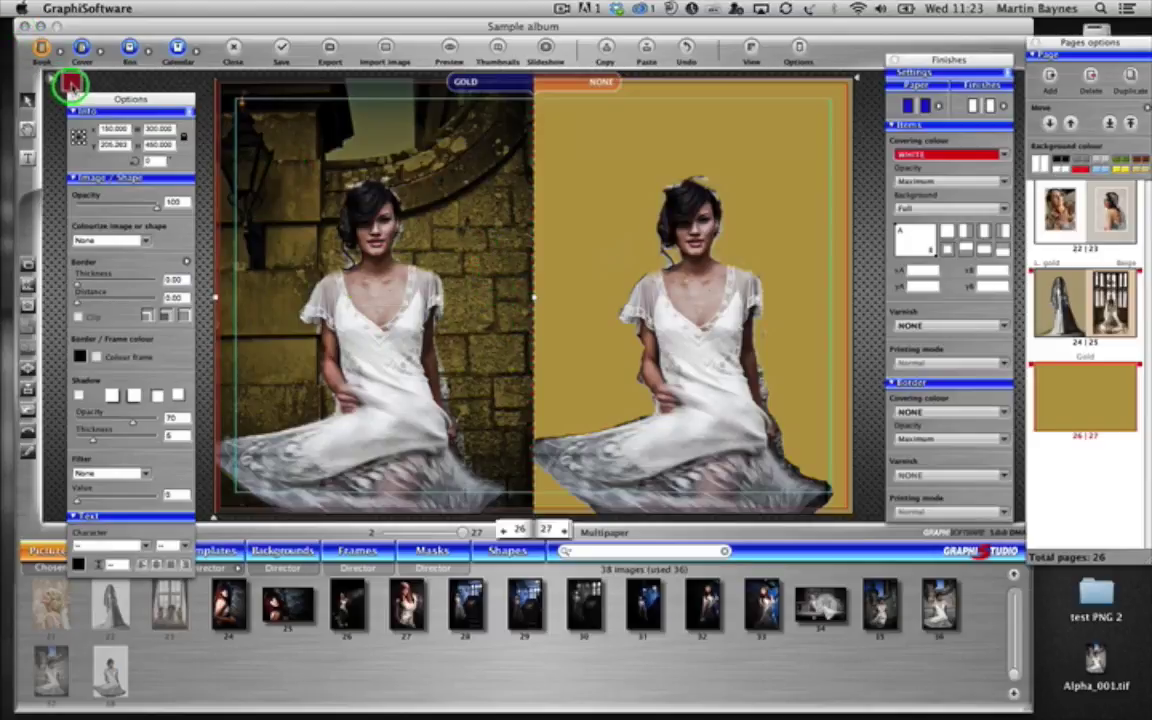
Preview the white-ink masks, then change the left page's paper to Light gold after briefly trying Silver
{"action": "left_click", "coordinate": [71, 85]}
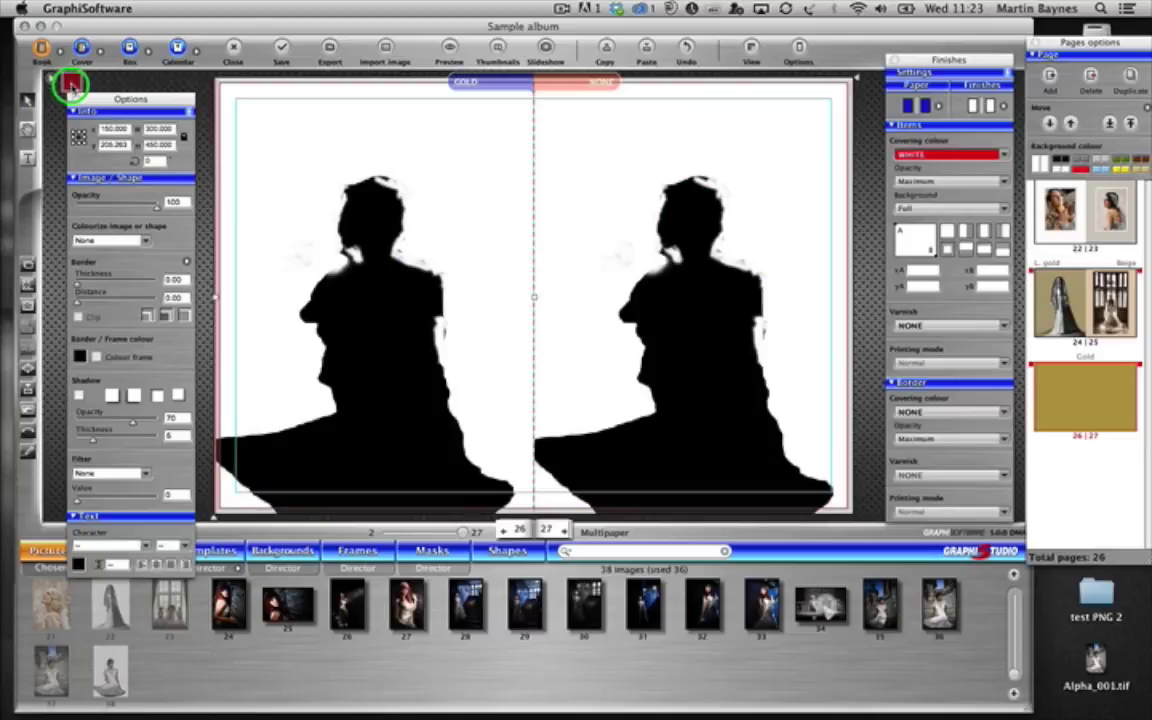
{"action": "left_click", "coordinate": [71, 85]}
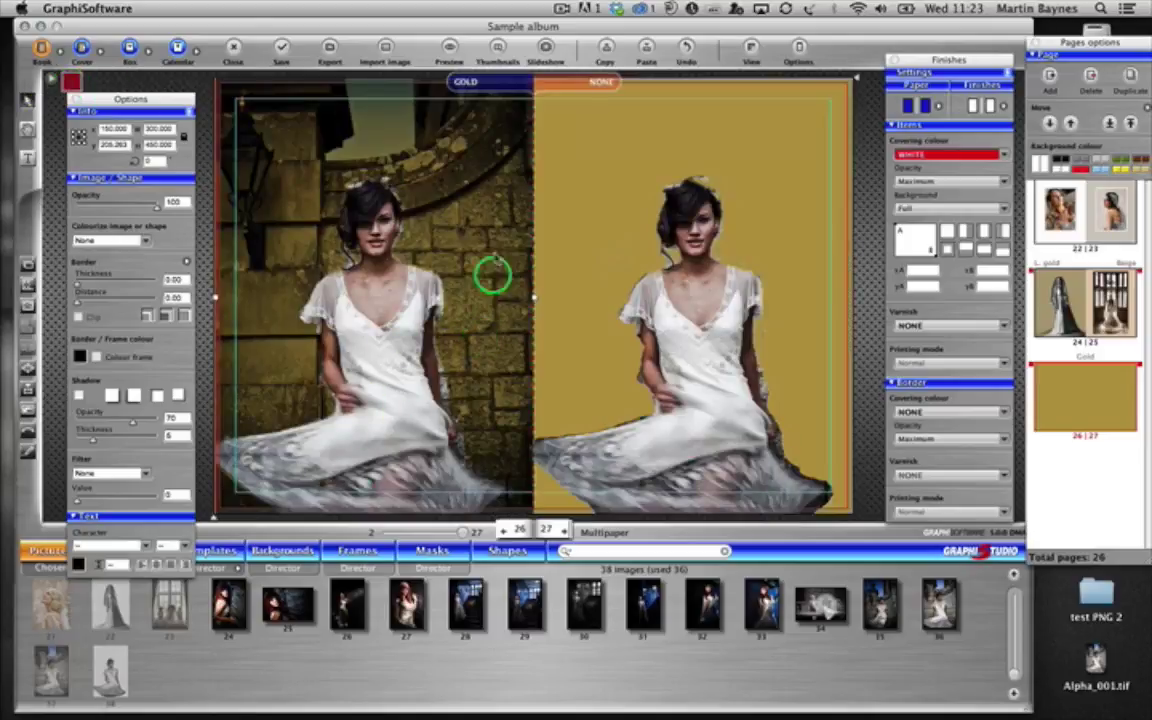
{"action": "left_click", "coordinate": [460, 84]}
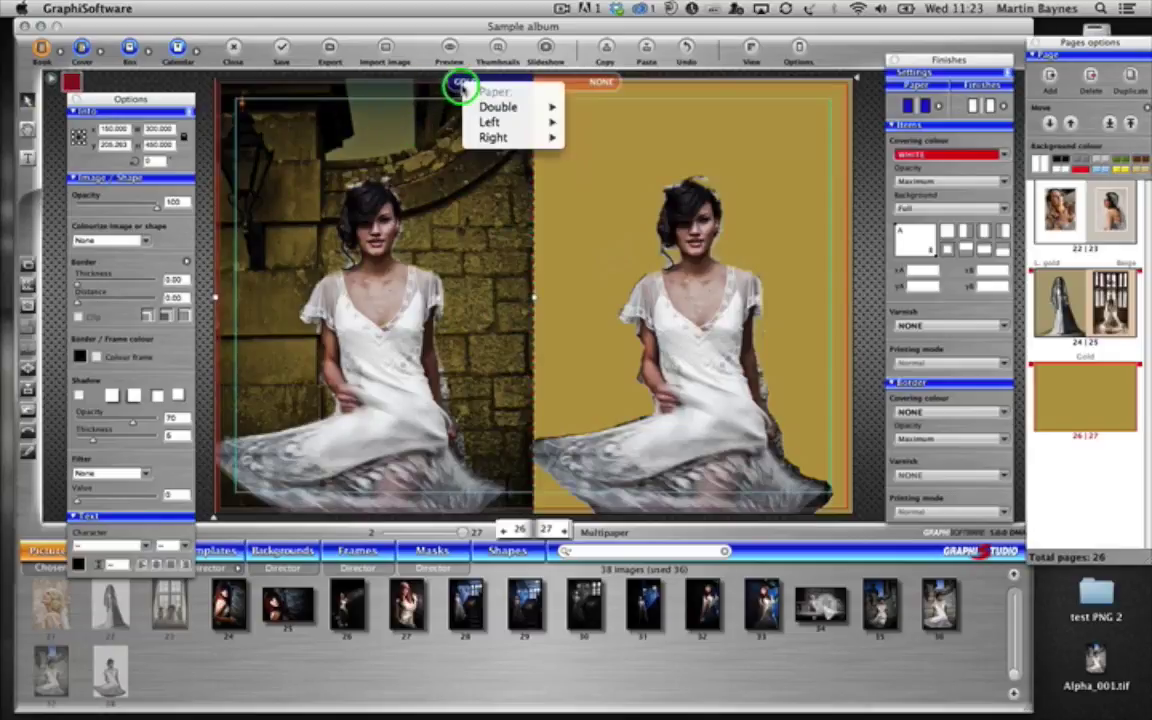
{"action": "mouse_move", "coordinate": [490, 120]}
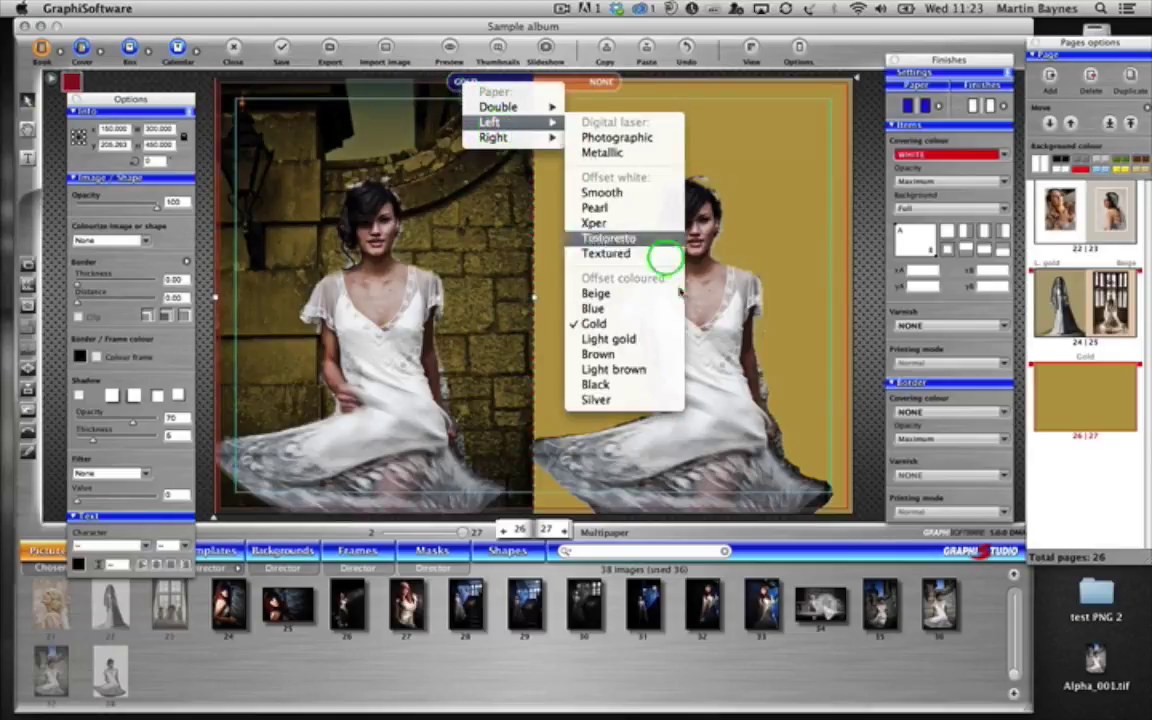
{"action": "left_click", "coordinate": [640, 398]}
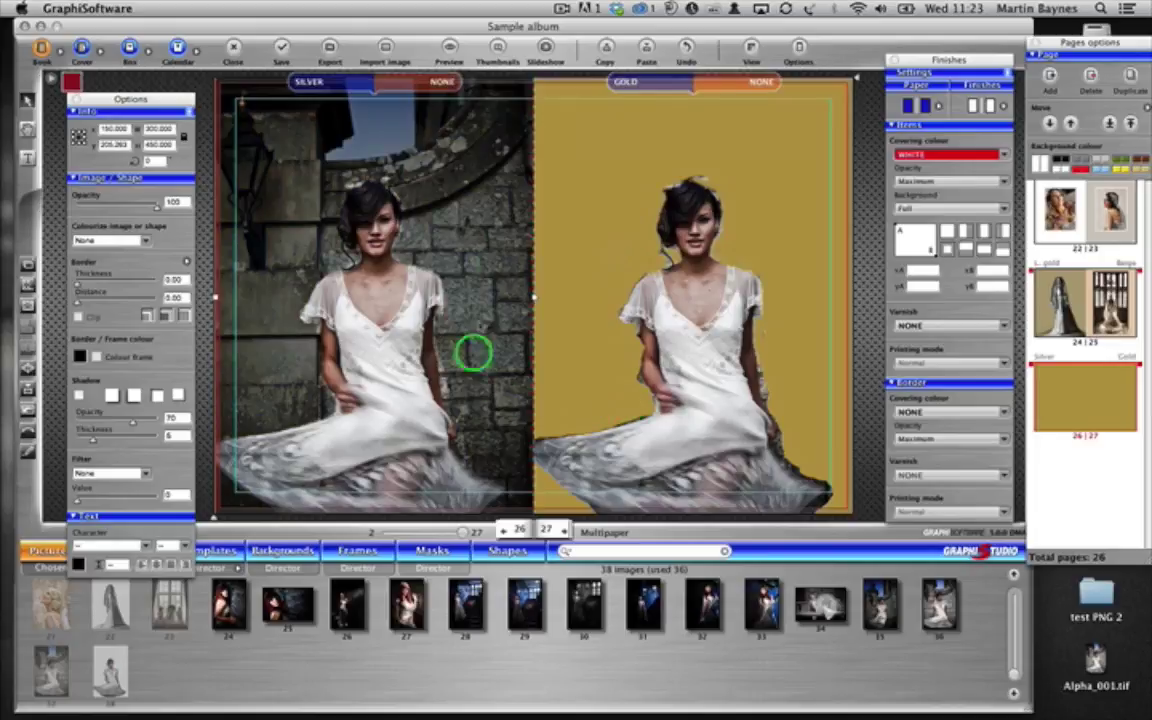
{"action": "left_click", "coordinate": [337, 87]}
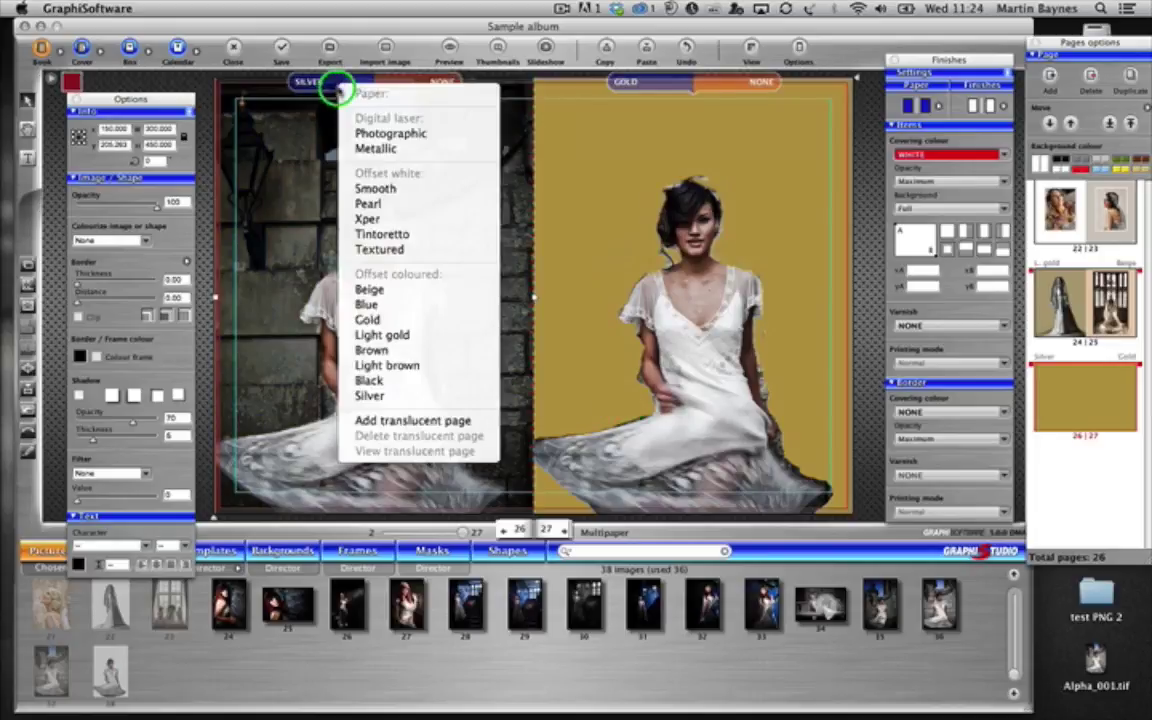
{"action": "left_click", "coordinate": [448, 335]}
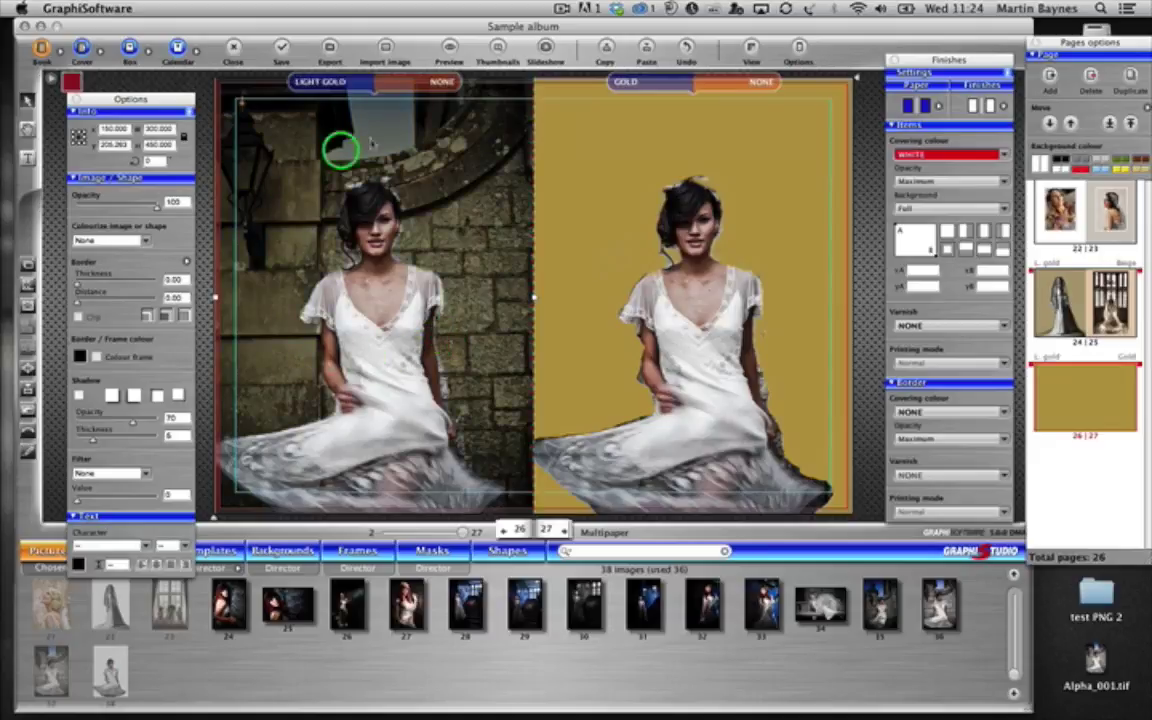
Nudge the right-page bride photo upward and switch that page's paper to Black
{"action": "left_click", "coordinate": [590, 278]}
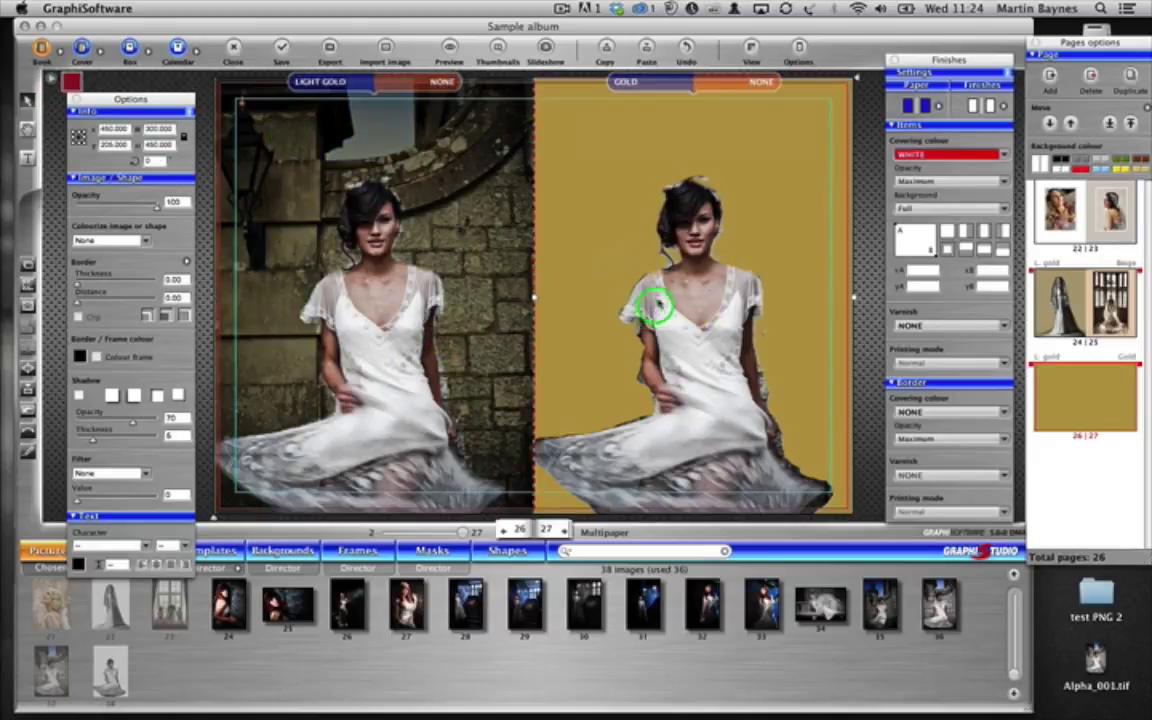
{"action": "left_click_drag", "start_coordinate": [657, 305], "coordinate": [611, 276]}
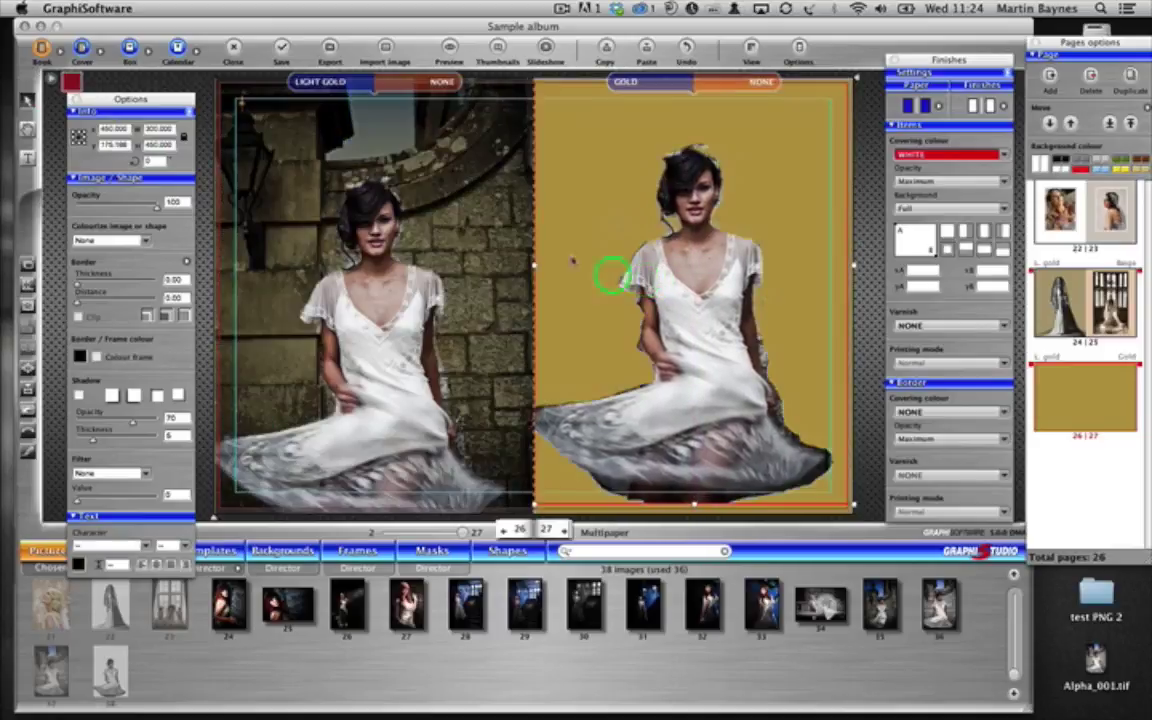
{"action": "left_click", "coordinate": [630, 90]}
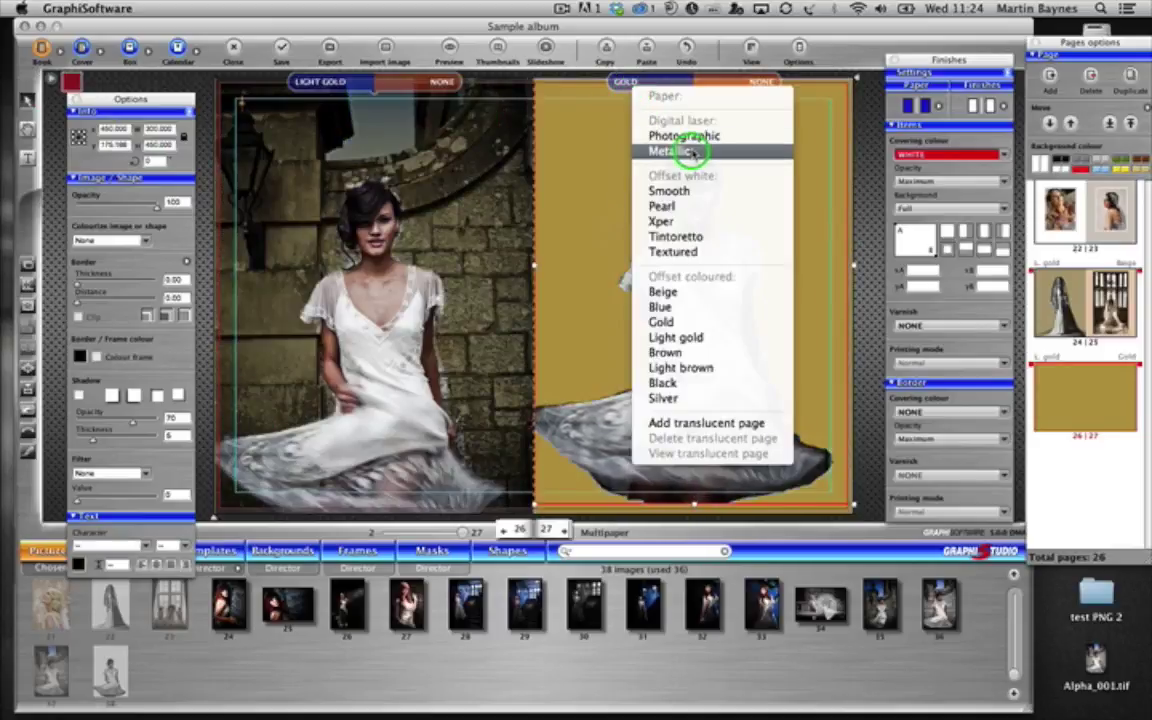
{"action": "left_click", "coordinate": [714, 382]}
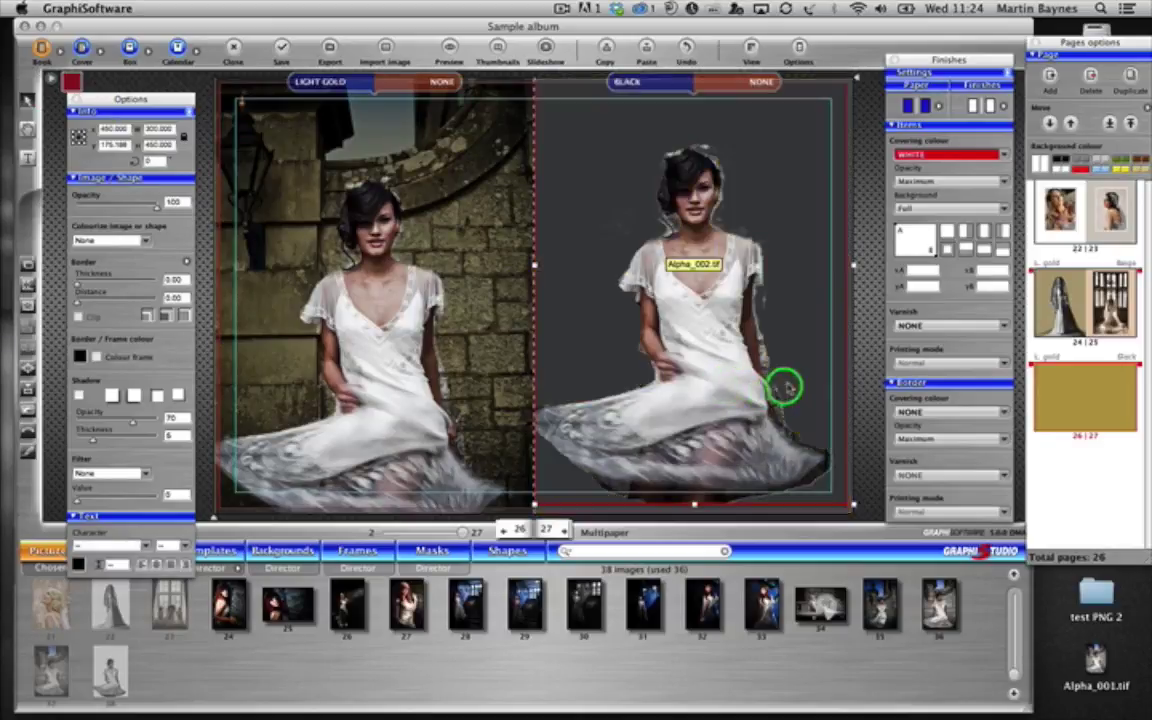